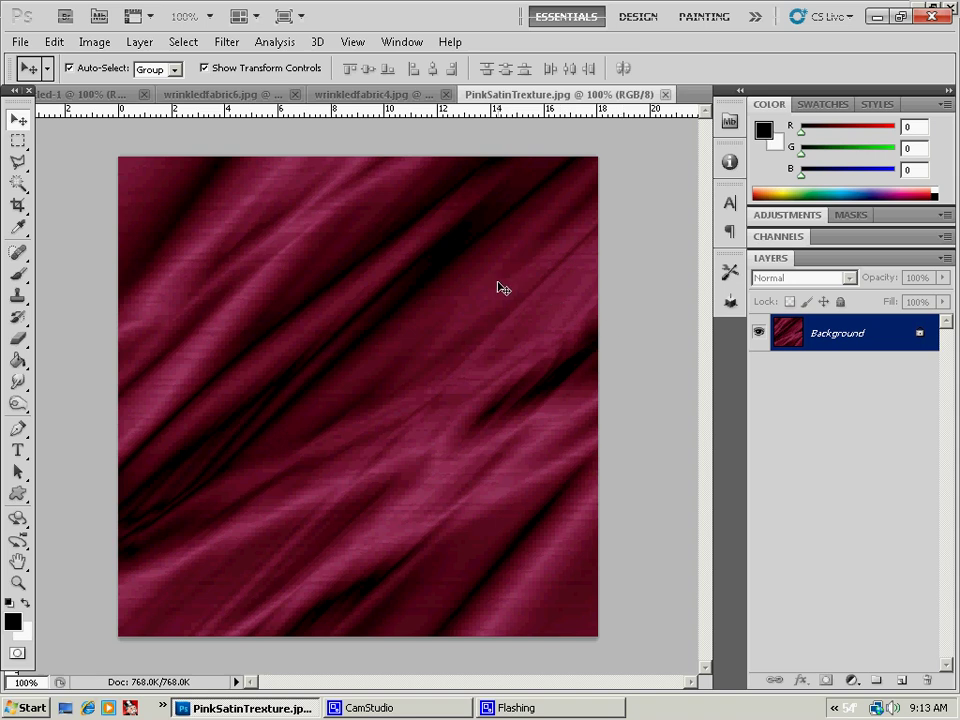
Bring the blank white Untitled-1 document to the front, leaving the pink satin texture behind.
{"action": "left_click", "coordinate": [93, 101]}
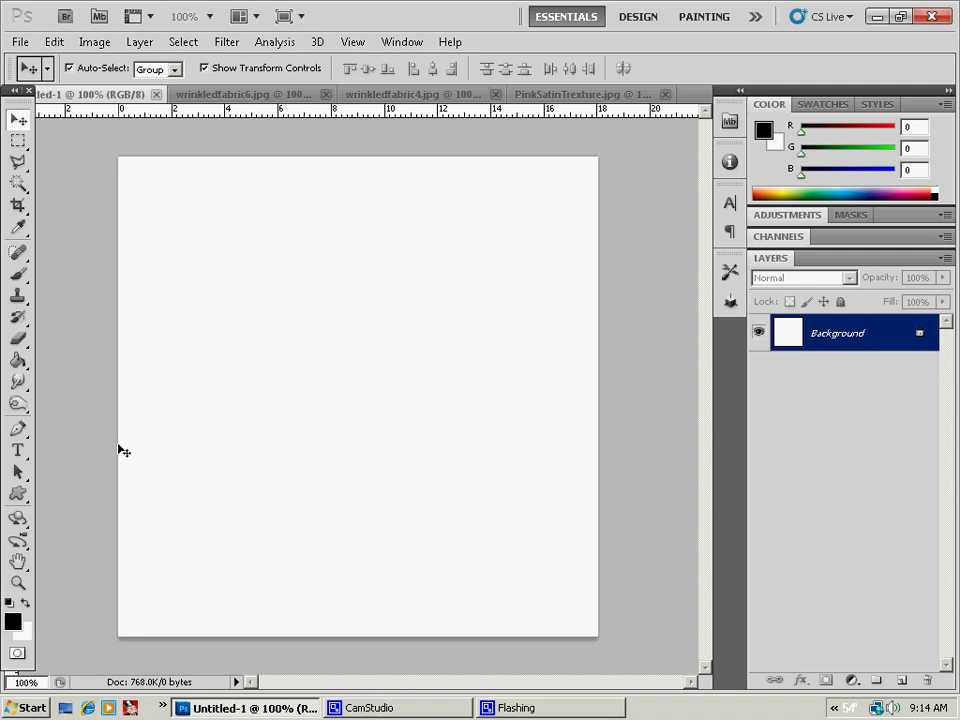
Select the Gradient Tool with the black-to-white Foreground to Background gradient.
{"action": "left_click", "coordinate": [17, 361]}
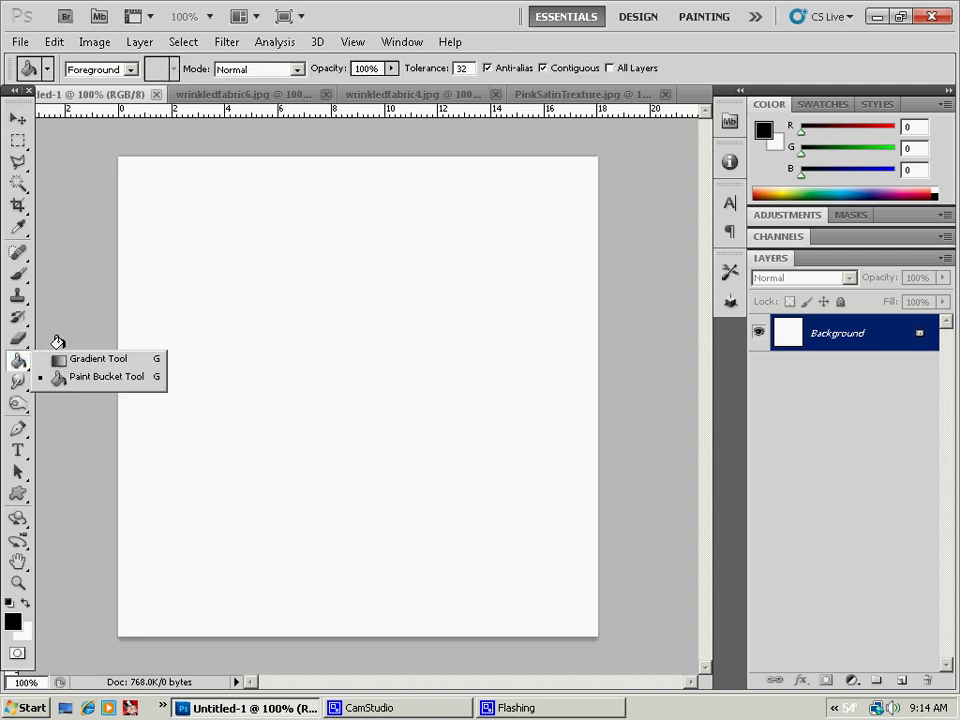
{"action": "left_click", "coordinate": [90, 360]}
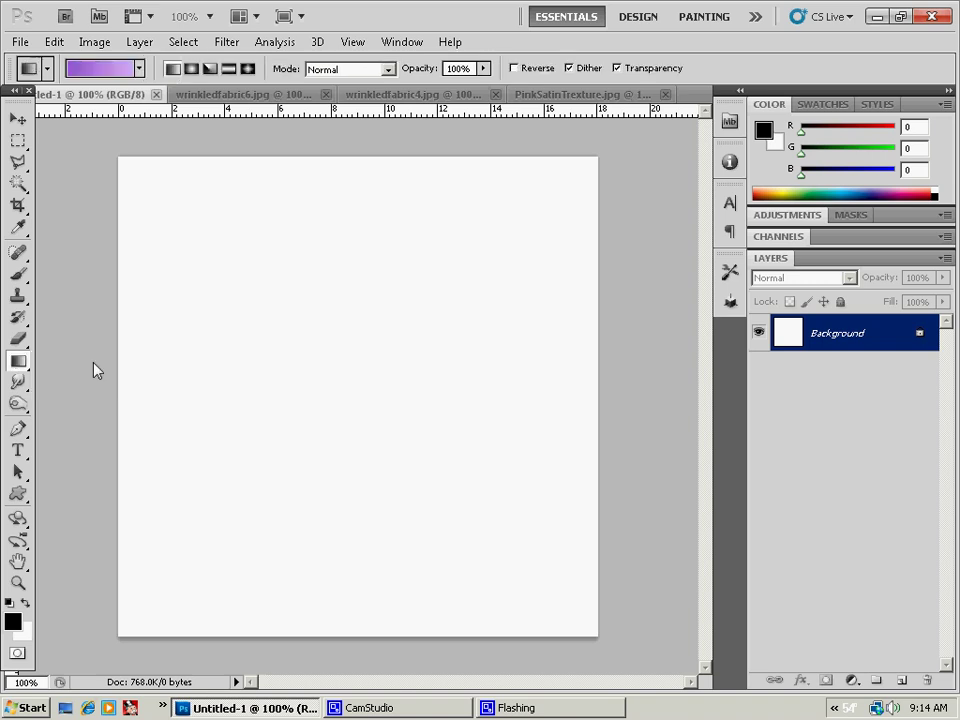
{"action": "left_click", "coordinate": [97, 73]}
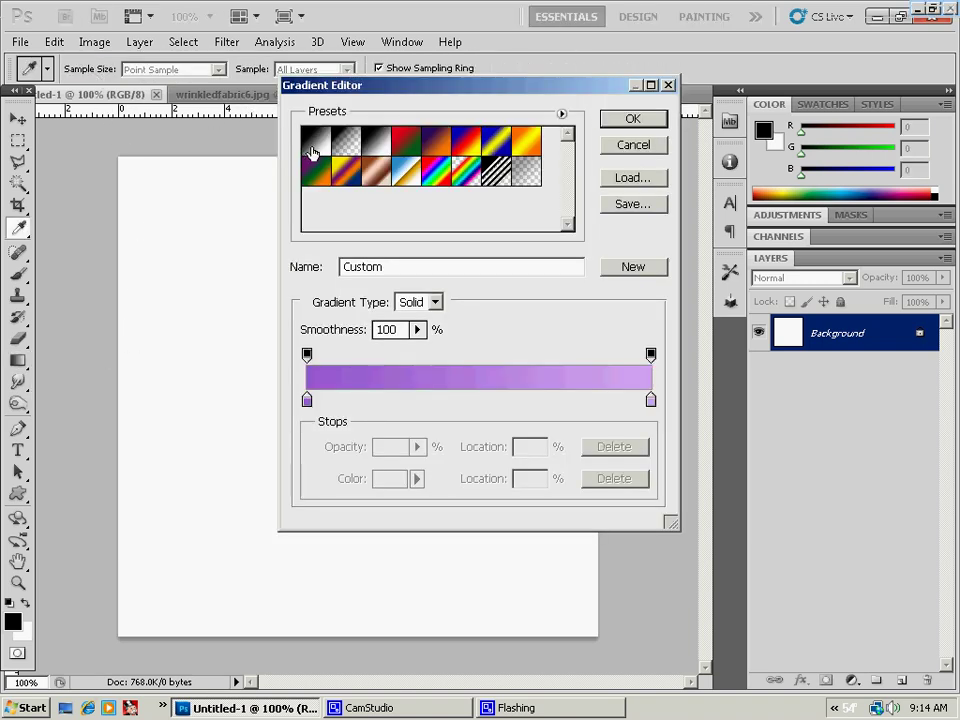
{"action": "left_click", "coordinate": [316, 141]}
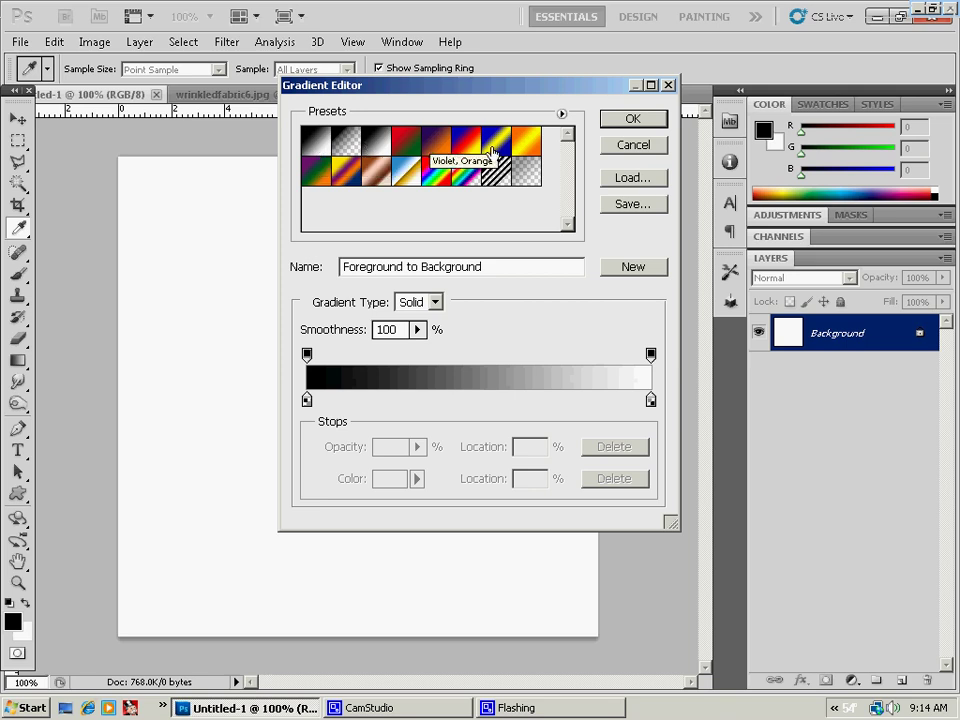
{"action": "left_click", "coordinate": [633, 119]}
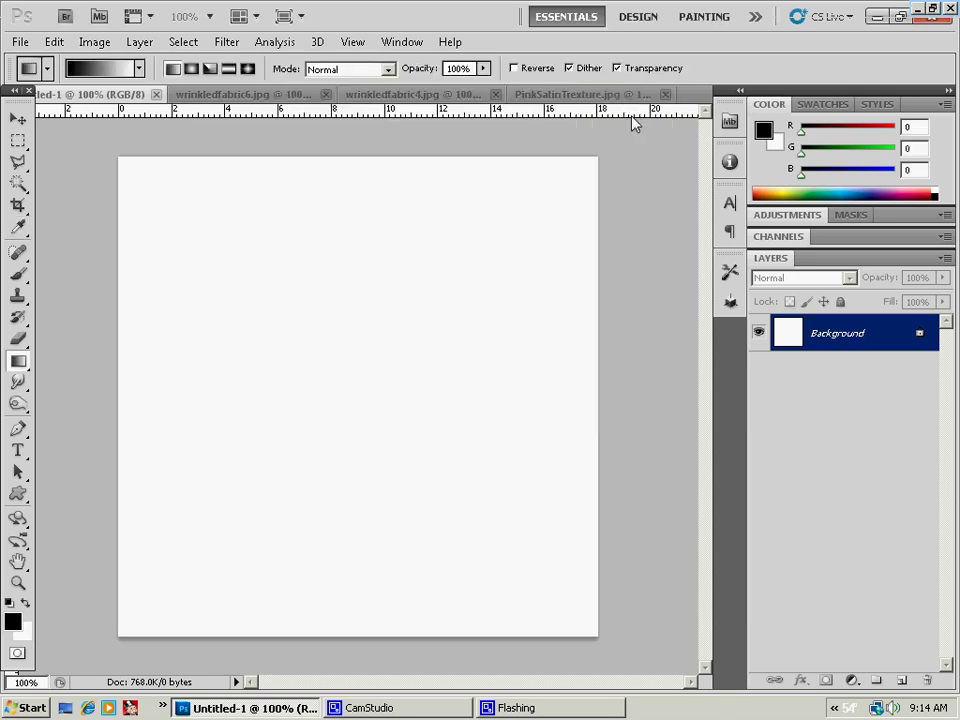
Set the gradient mode to Difference and opacity to 65%.
{"action": "left_click", "coordinate": [389, 70]}
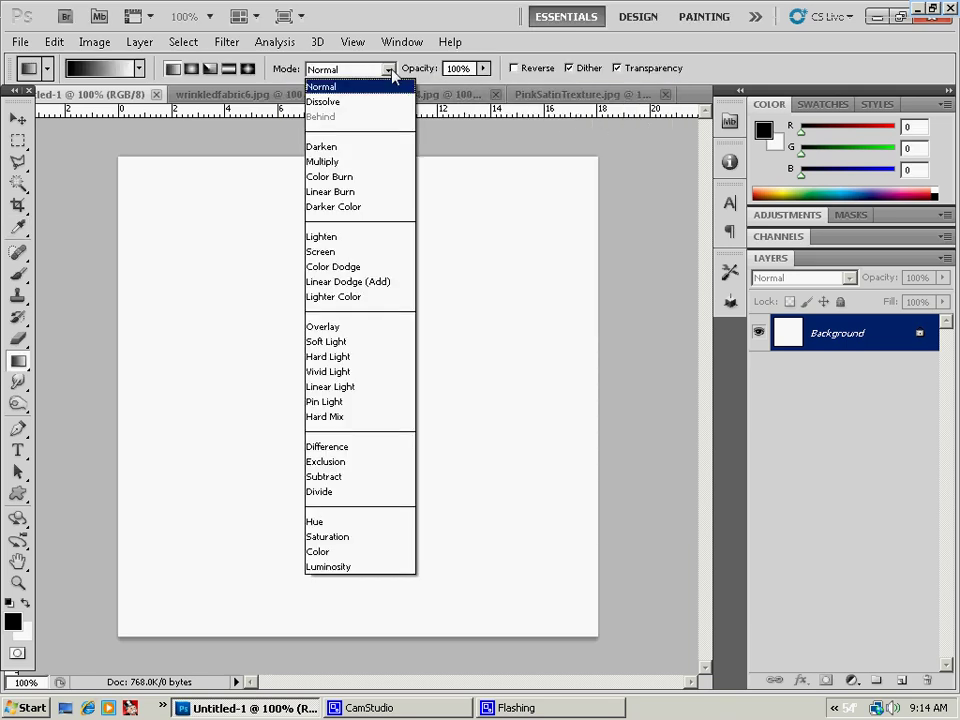
{"action": "left_click", "coordinate": [369, 448]}
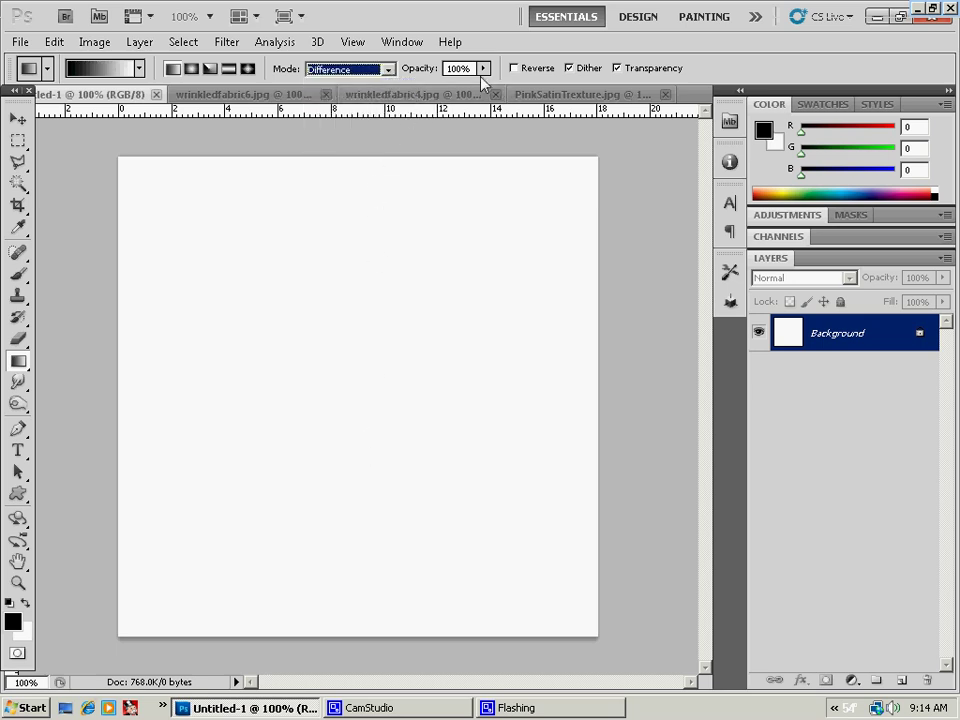
{"action": "key", "text": "Tab"}
{"action": "type", "text": "65"}
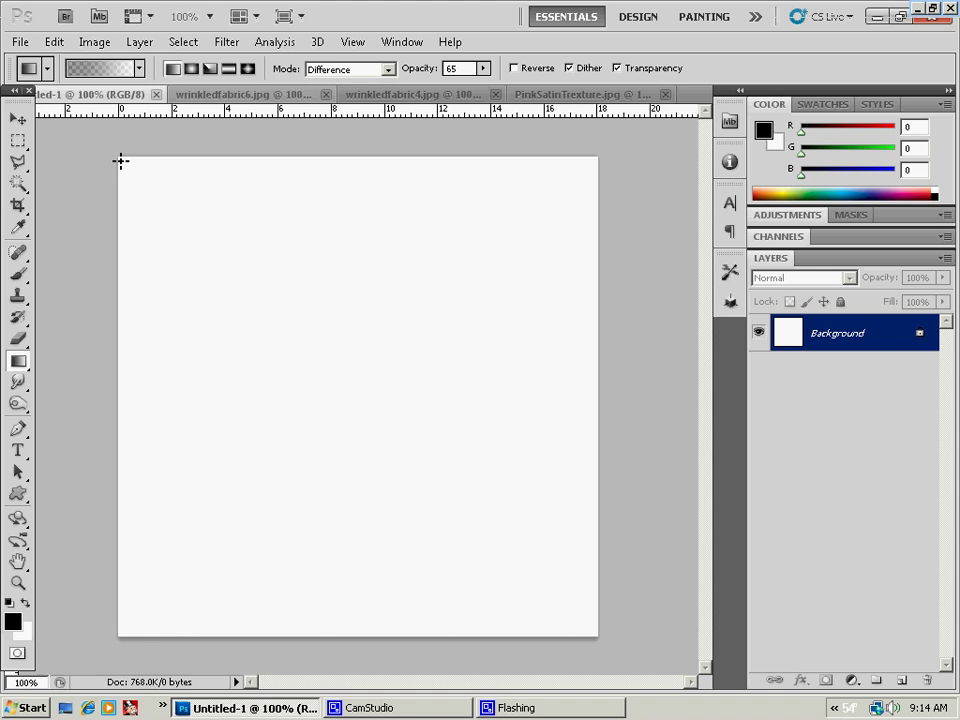
Drag the first overlapping diagonal Difference gradients across the canvas from the corners.
{"action": "left_click_drag", "start_coordinate": [119, 158], "coordinate": [602, 637]}
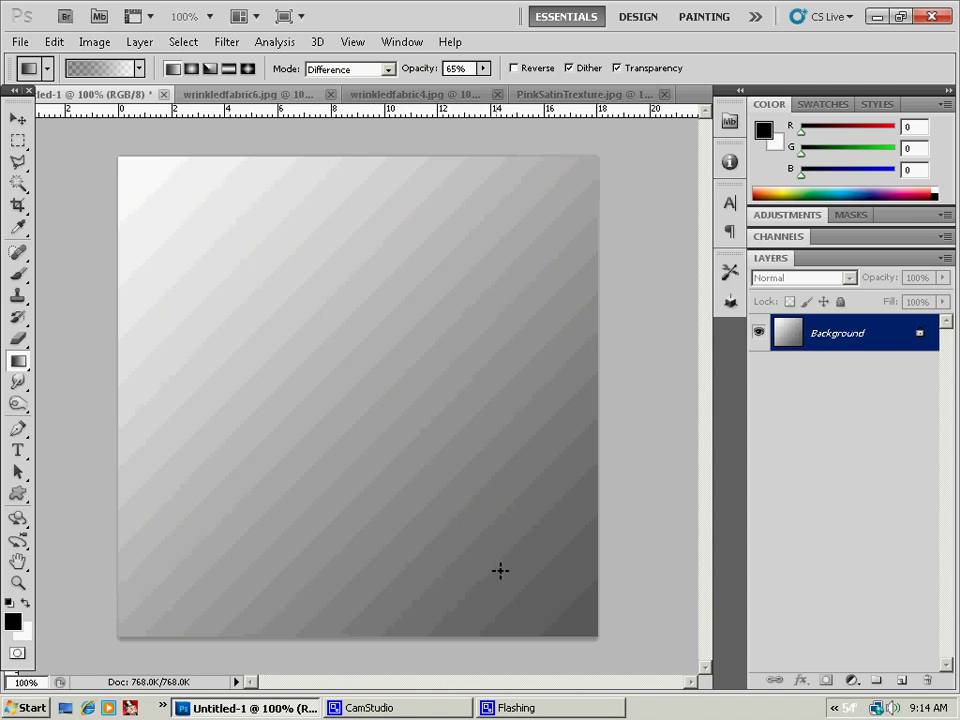
{"action": "left_click_drag", "start_coordinate": [553, 604], "coordinate": [180, 264]}
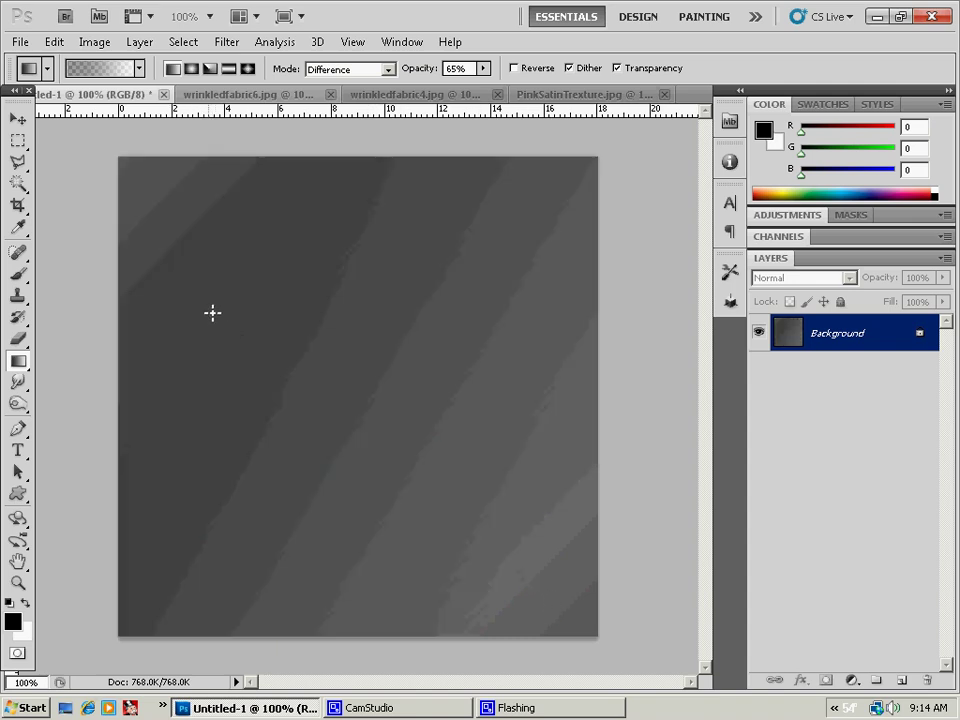
{"action": "left_click_drag", "start_coordinate": [212, 313], "coordinate": [242, 347]}
{"action": "left_click_drag", "start_coordinate": [556, 607], "coordinate": [416, 506]}
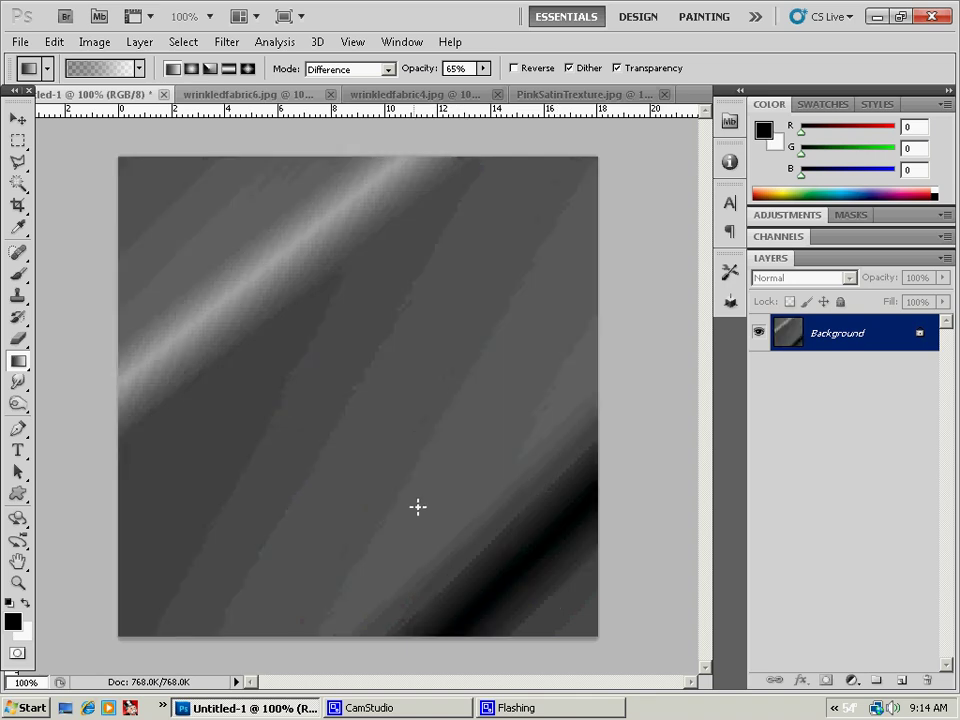
{"action": "left_click_drag", "start_coordinate": [167, 204], "coordinate": [265, 312]}
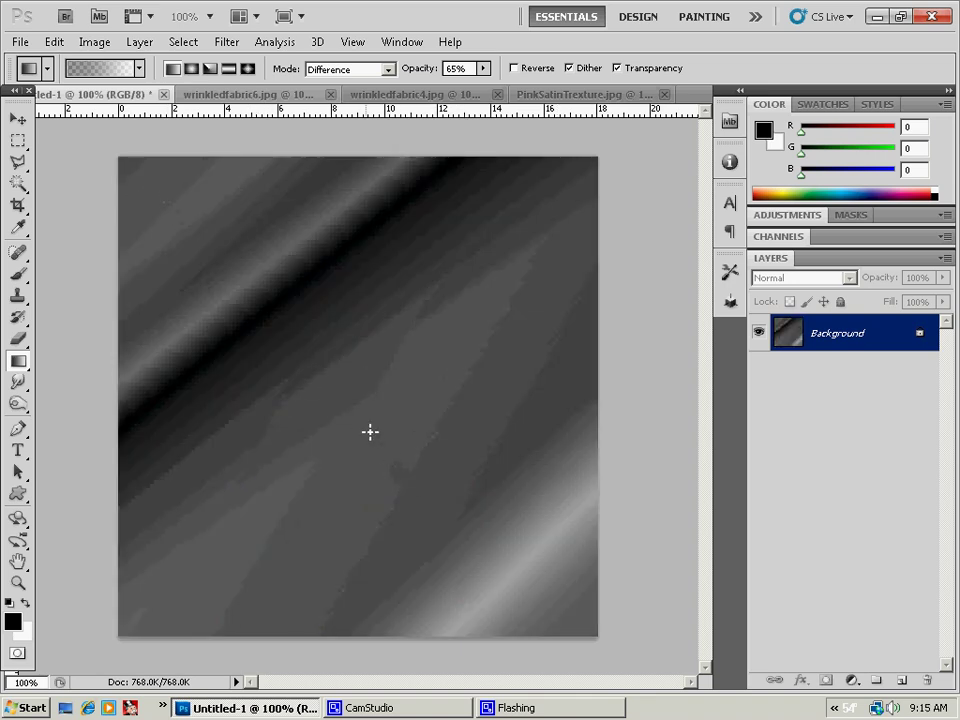
{"action": "left_click_drag", "start_coordinate": [377, 467], "coordinate": [338, 392]}
{"action": "left_click_drag", "start_coordinate": [133, 167], "coordinate": [354, 422]}
{"action": "left_click_drag", "start_coordinate": [580, 628], "coordinate": [476, 557]}
{"action": "left_click_drag", "start_coordinate": [125, 180], "coordinate": [390, 450]}
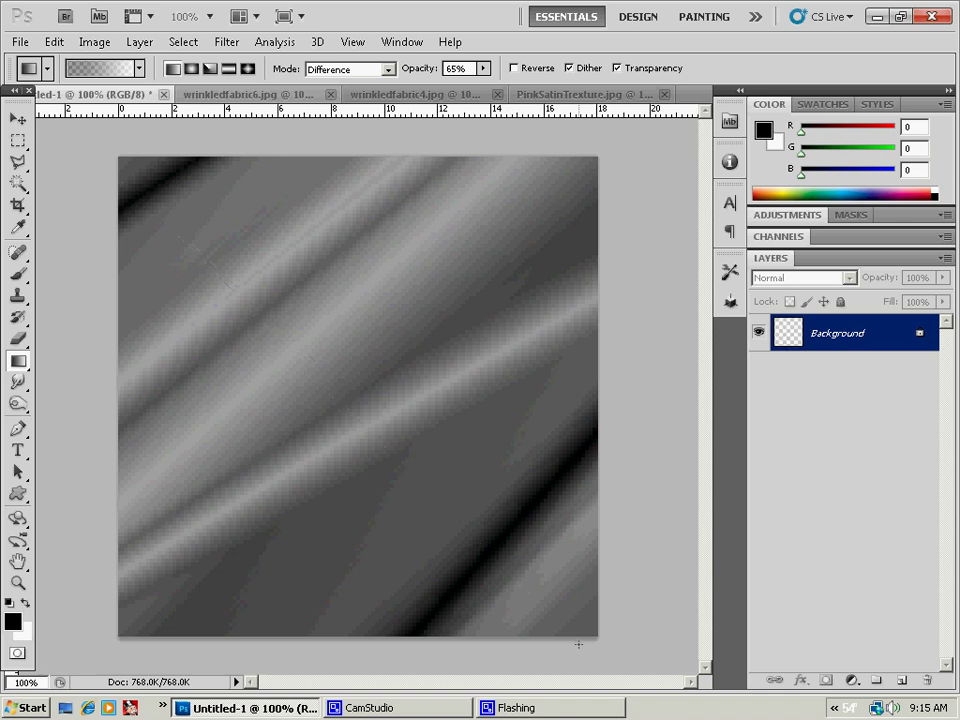
{"action": "left_click_drag", "start_coordinate": [306, 358], "coordinate": [420, 490]}
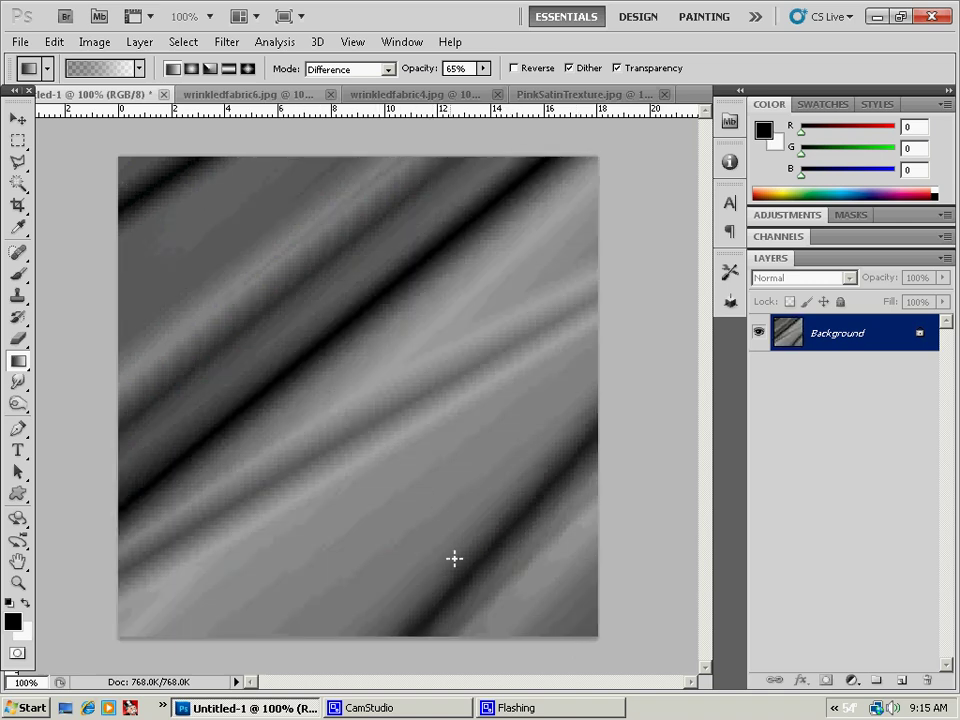
{"action": "left_click_drag", "start_coordinate": [454, 557], "coordinate": [424, 529]}
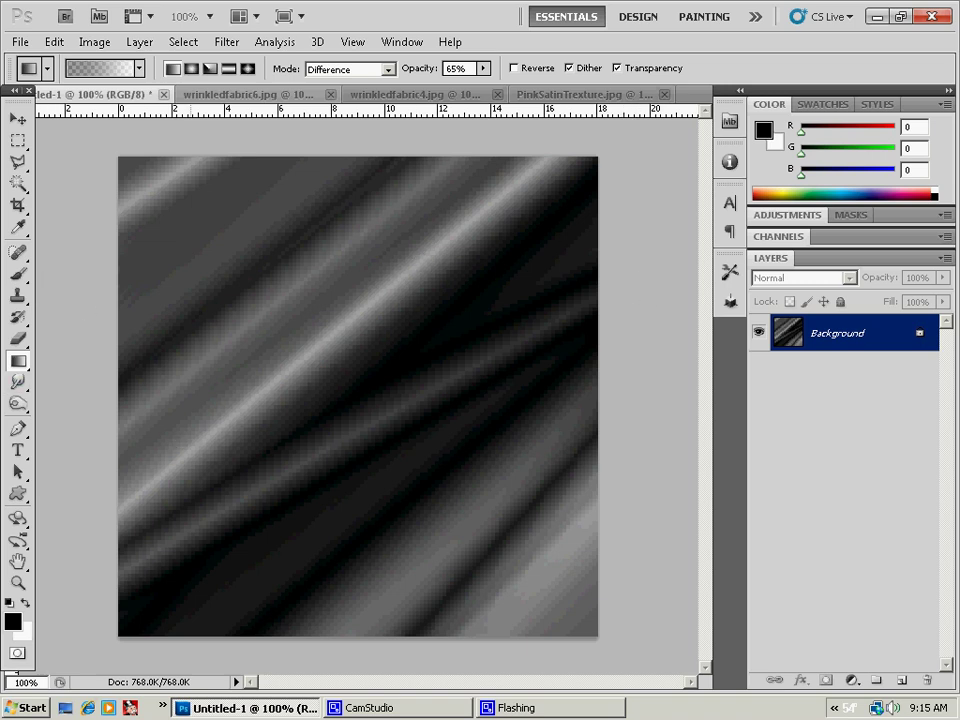
Add more diagonal gradients to build up light and dark satin folds.
{"action": "left_click_drag", "start_coordinate": [177, 200], "coordinate": [287, 364]}
{"action": "left_click_drag", "start_coordinate": [494, 572], "coordinate": [456, 551]}
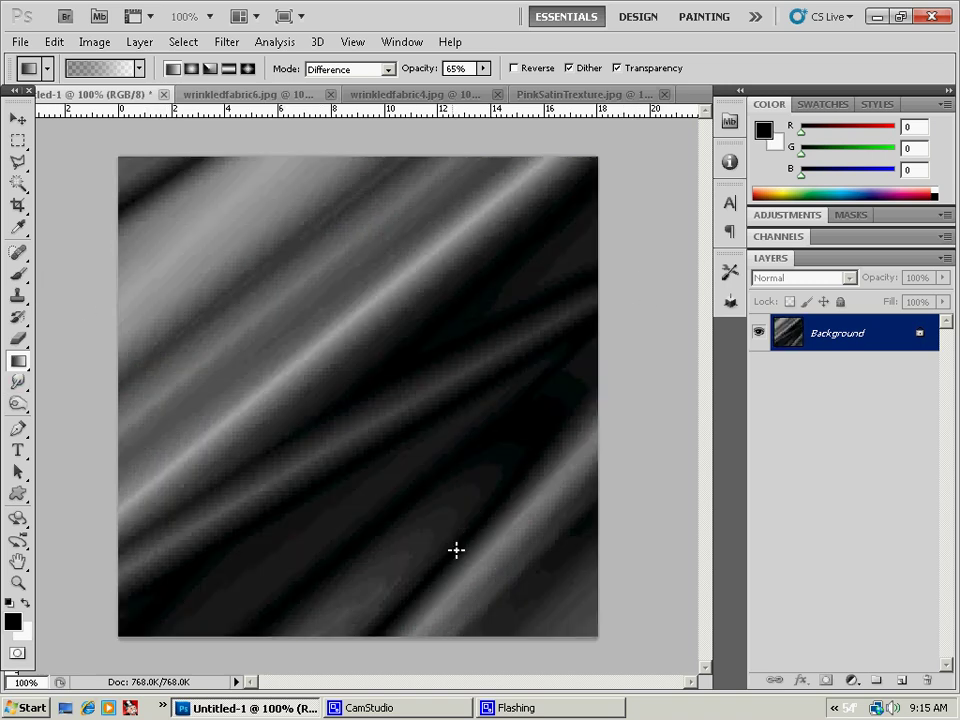
{"action": "left_click_drag", "start_coordinate": [197, 208], "coordinate": [133, 182]}
{"action": "left_click_drag", "start_coordinate": [193, 262], "coordinate": [240, 310]}
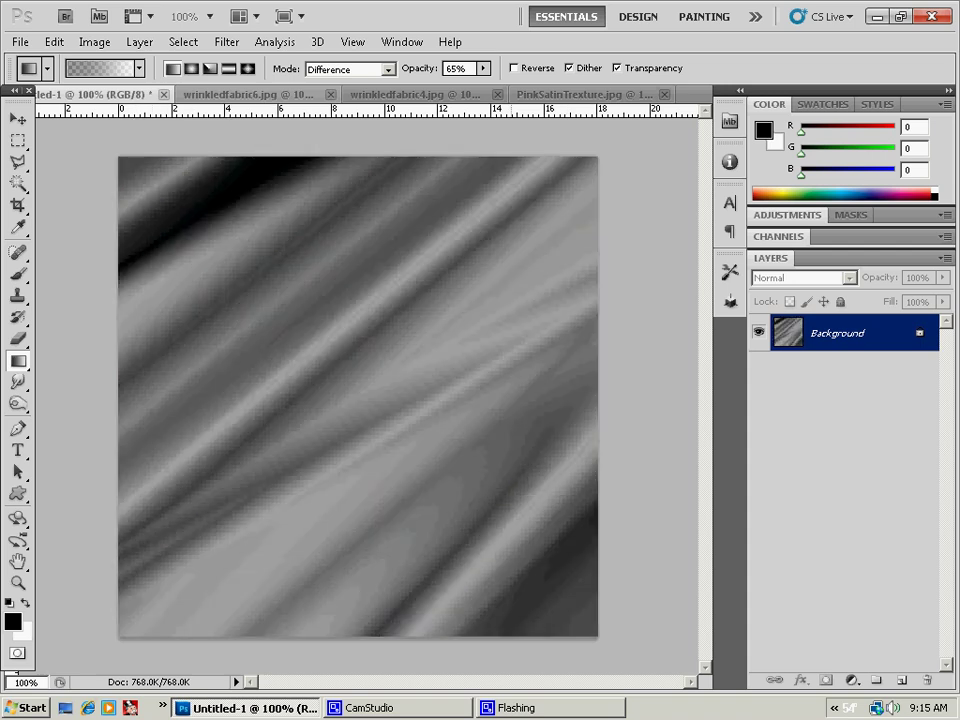
{"action": "left_click_drag", "start_coordinate": [527, 598], "coordinate": [178, 220]}
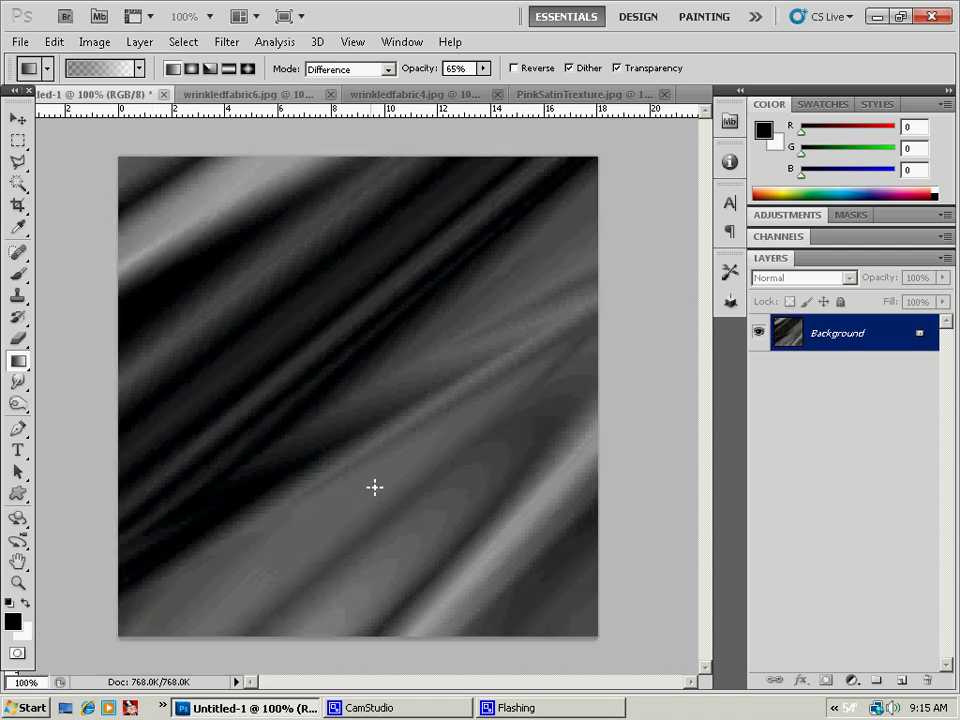
{"action": "left_click_drag", "start_coordinate": [375, 489], "coordinate": [437, 516]}
{"action": "left_click_drag", "start_coordinate": [585, 628], "coordinate": [143, 210]}
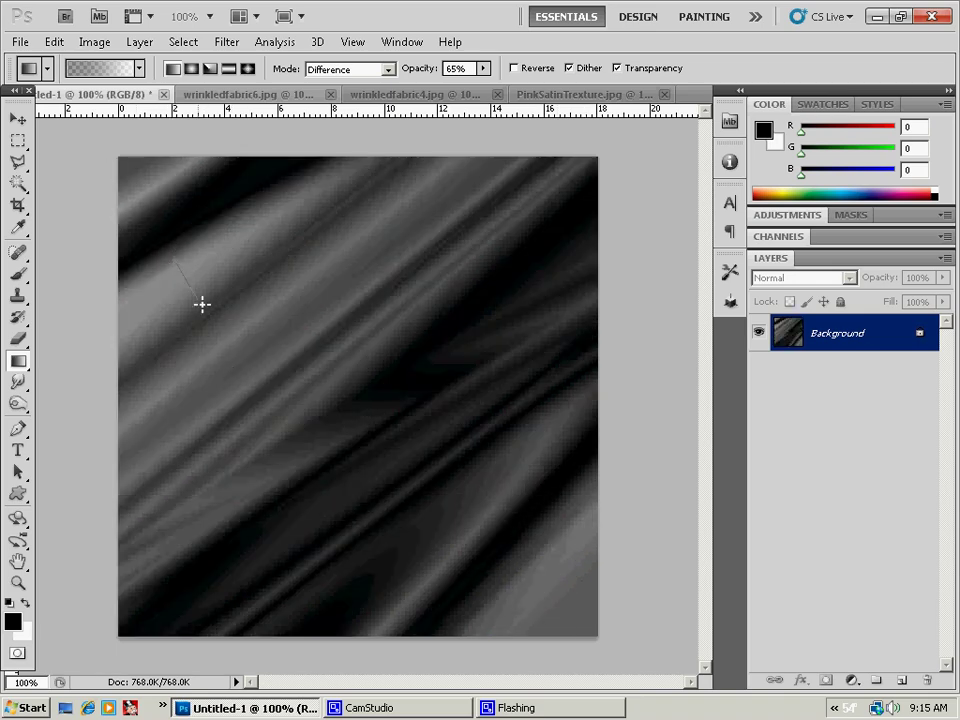
{"action": "left_click_drag", "start_coordinate": [210, 328], "coordinate": [328, 454]}
{"action": "left_click_drag", "start_coordinate": [486, 589], "coordinate": [147, 230]}
{"action": "left_click_drag", "start_coordinate": [354, 459], "coordinate": [389, 521]}
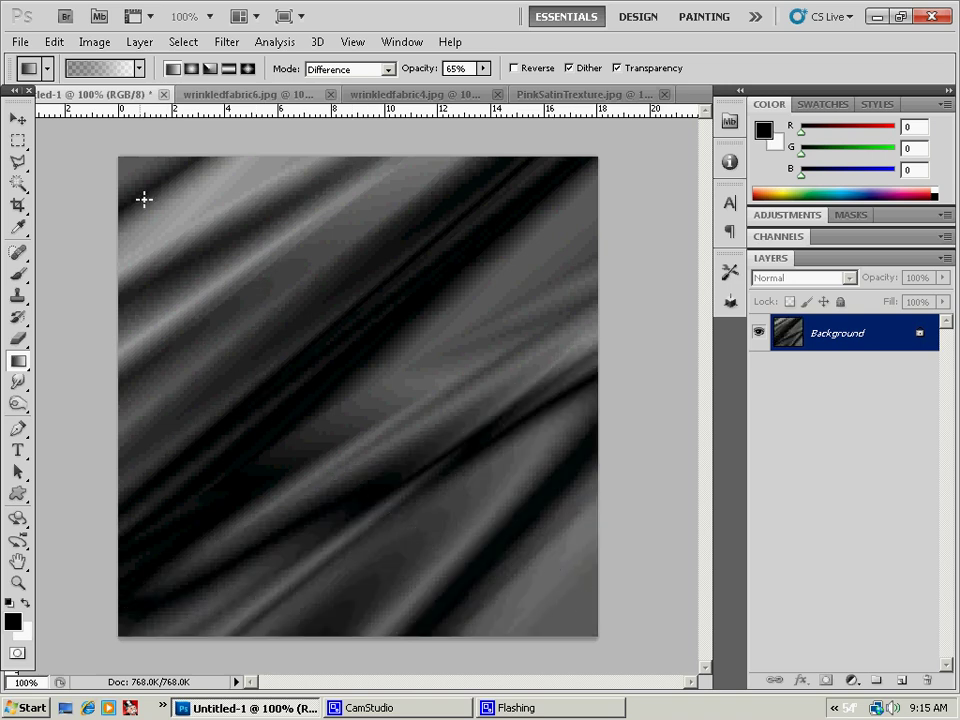
{"action": "left_click_drag", "start_coordinate": [127, 170], "coordinate": [574, 648]}
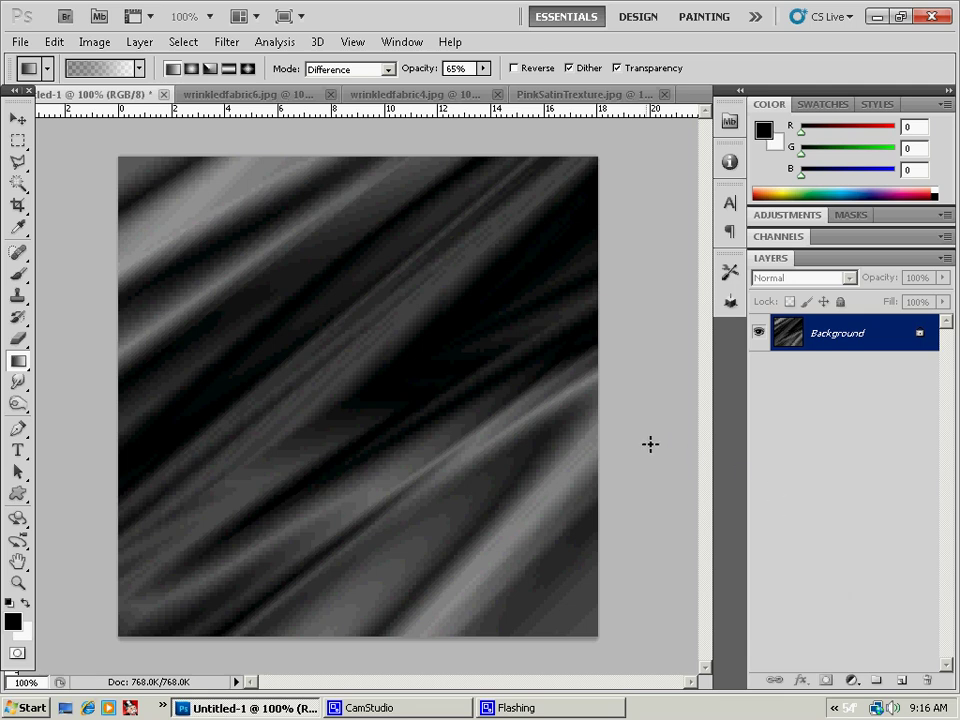
Add an empty Layer 1 and pick the 774 px brush from Textures_Large.
{"action": "left_click", "coordinate": [903, 681]}
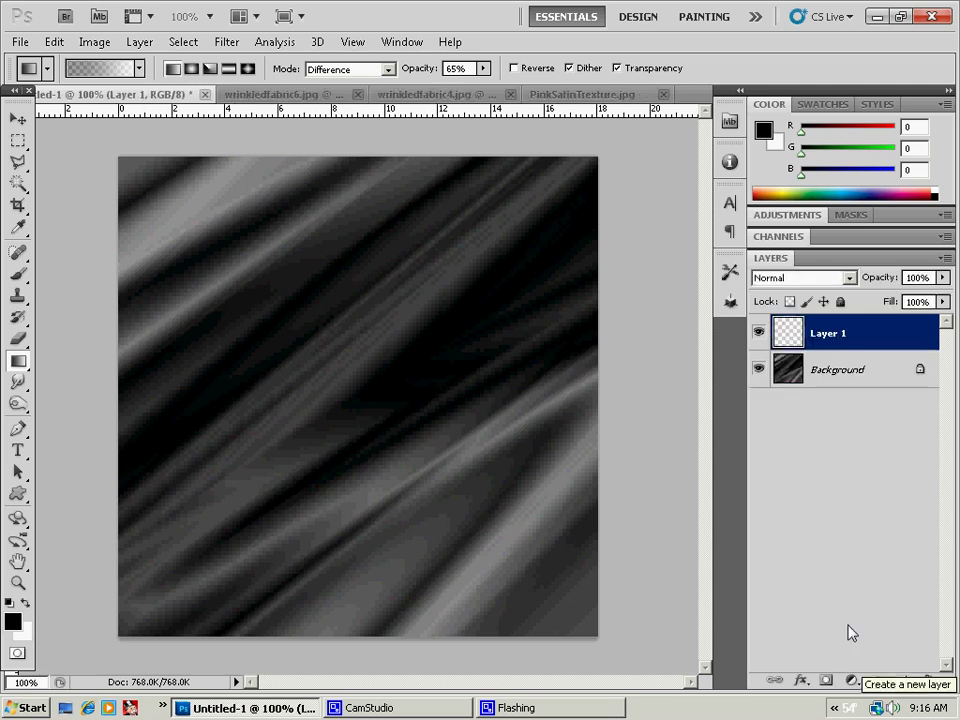
{"action": "left_click", "coordinate": [18, 273]}
{"action": "left_click", "coordinate": [97, 68]}
{"action": "left_click", "coordinate": [236, 101]}
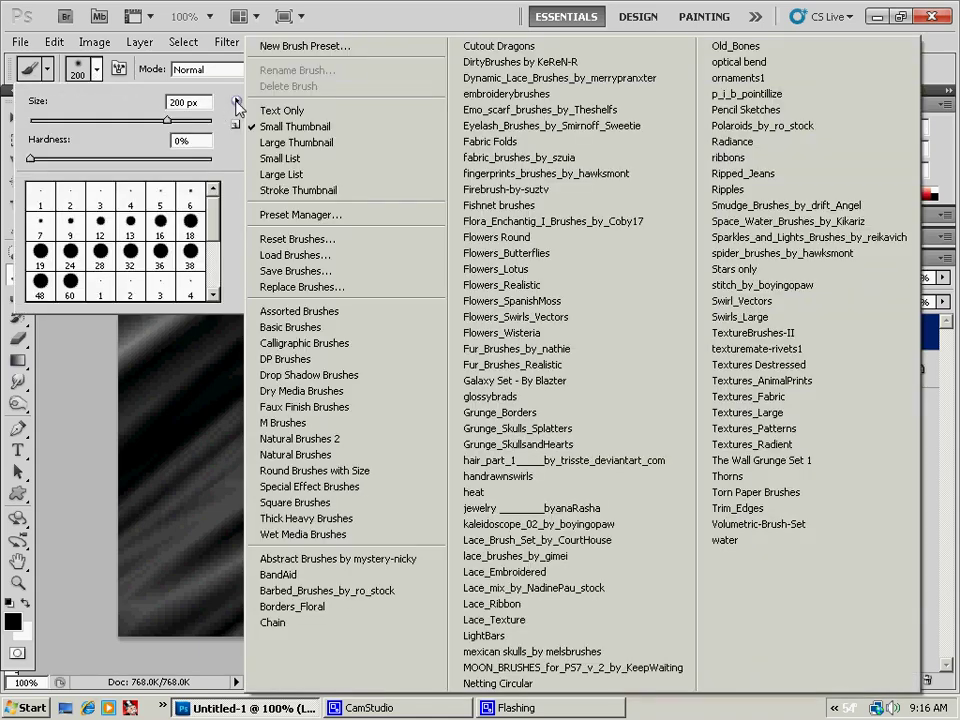
{"action": "left_click", "coordinate": [813, 412]}
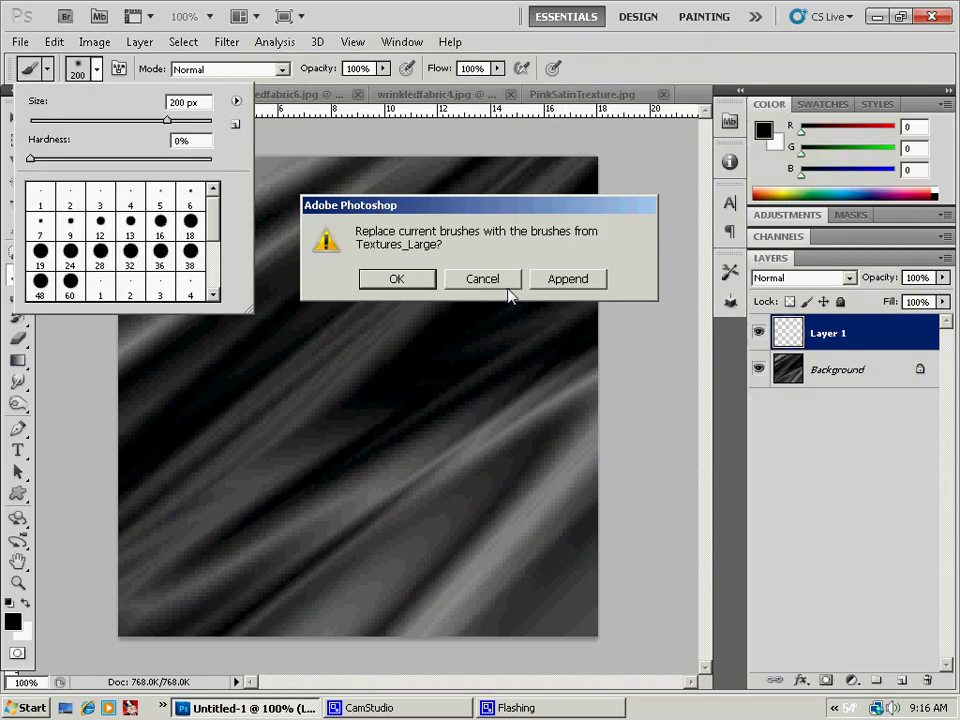
{"action": "left_click", "coordinate": [392, 279]}
{"action": "left_click", "coordinate": [120, 232]}
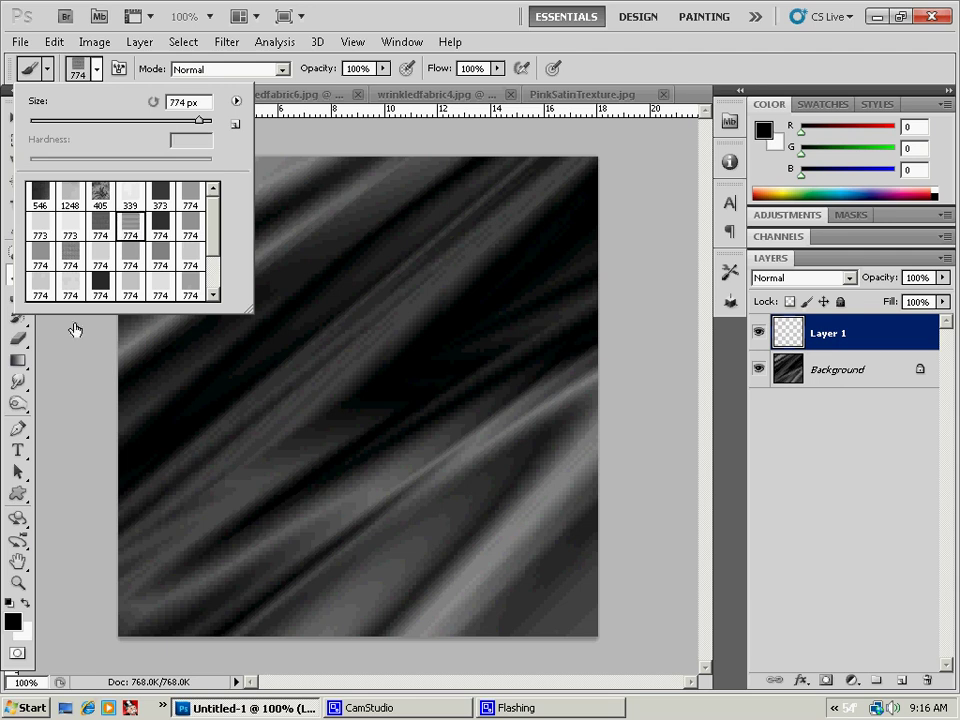
Set the foreground colour to grey 9a9999 sampled from the fabric.
{"action": "left_click", "coordinate": [25, 604]}
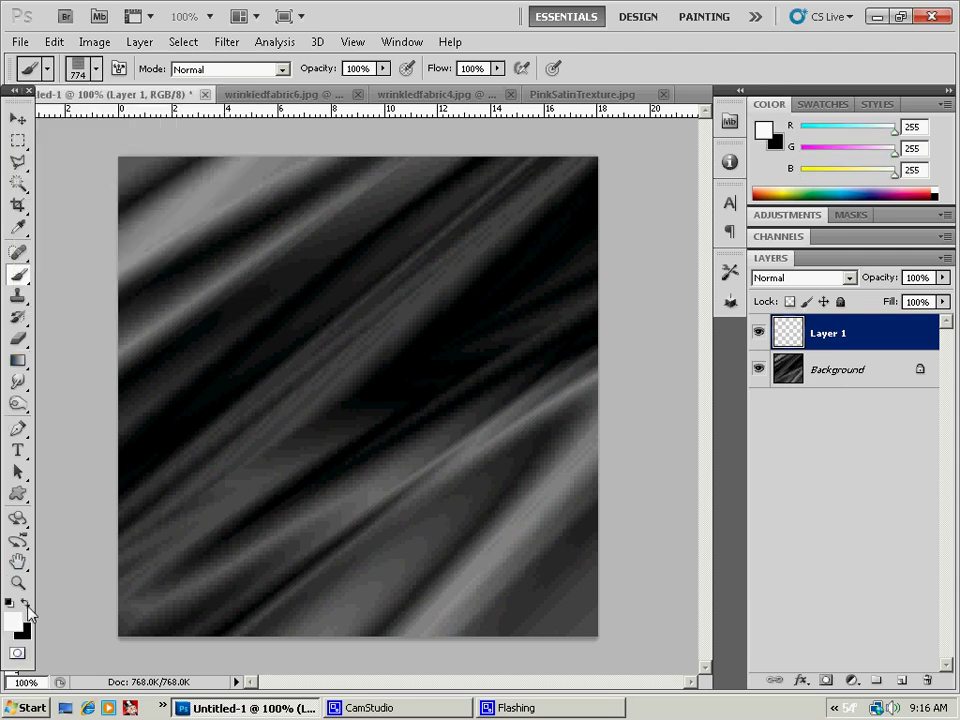
{"action": "left_click", "coordinate": [13, 621]}
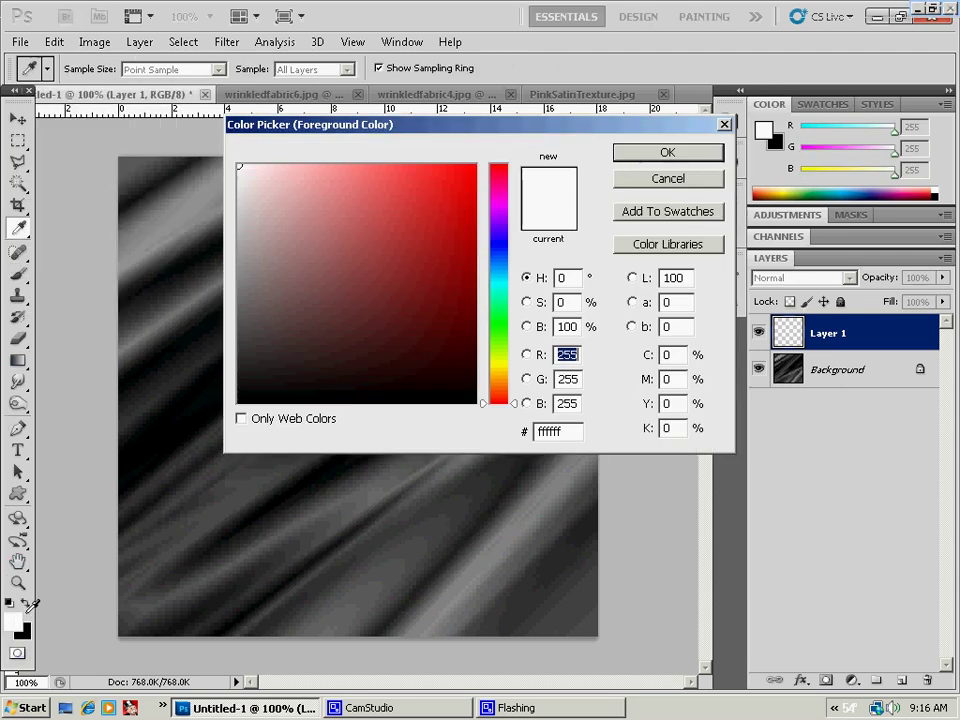
{"action": "left_click", "coordinate": [178, 190]}
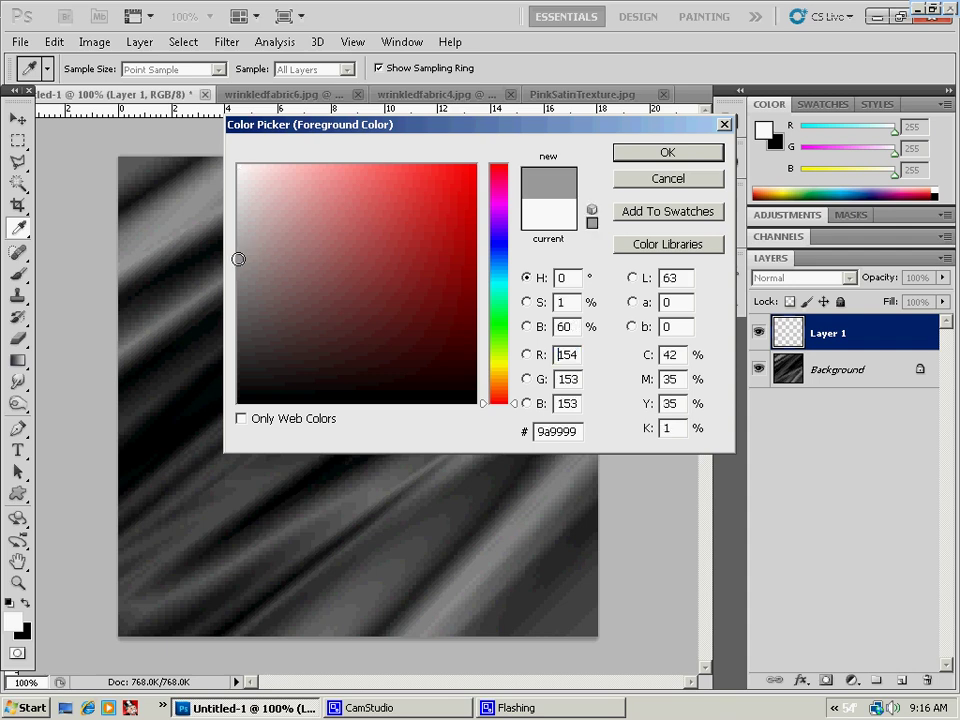
{"action": "left_click", "coordinate": [668, 152]}
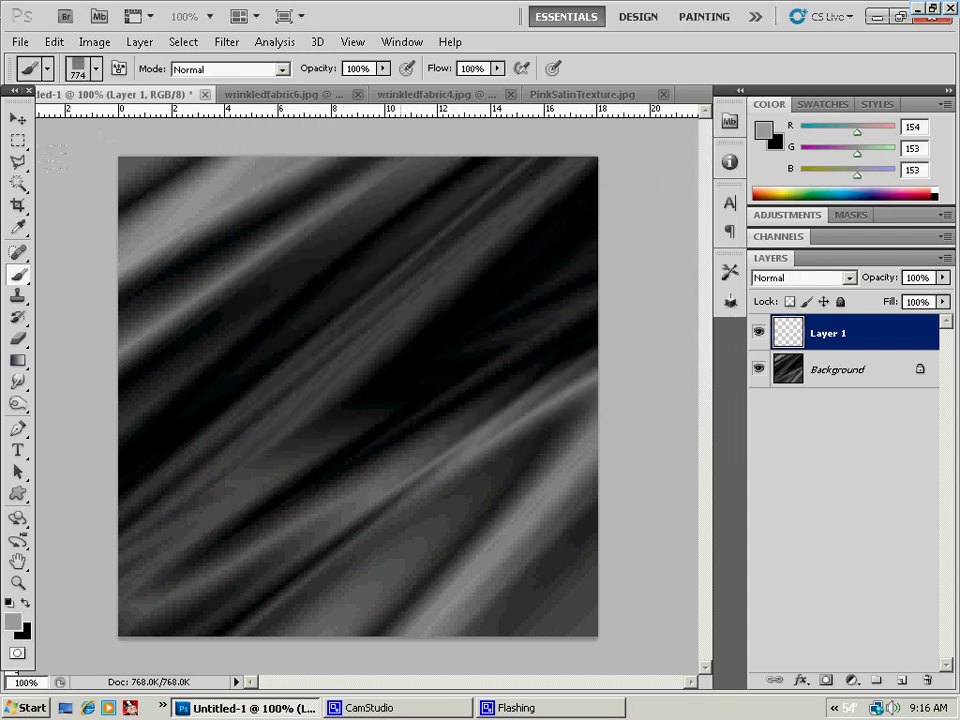
Paint grey across Layer 1 and stretch it down toward the canvas bottom.
{"action": "left_click_drag", "start_coordinate": [150, 228], "coordinate": [560, 228]}
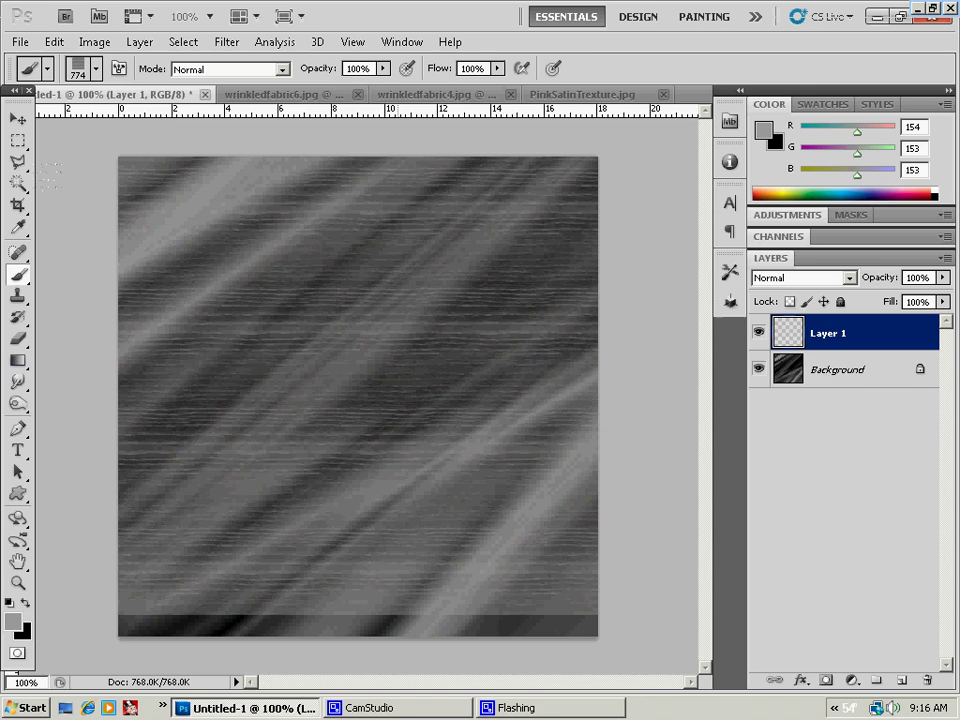
{"action": "left_click", "coordinate": [17, 118]}
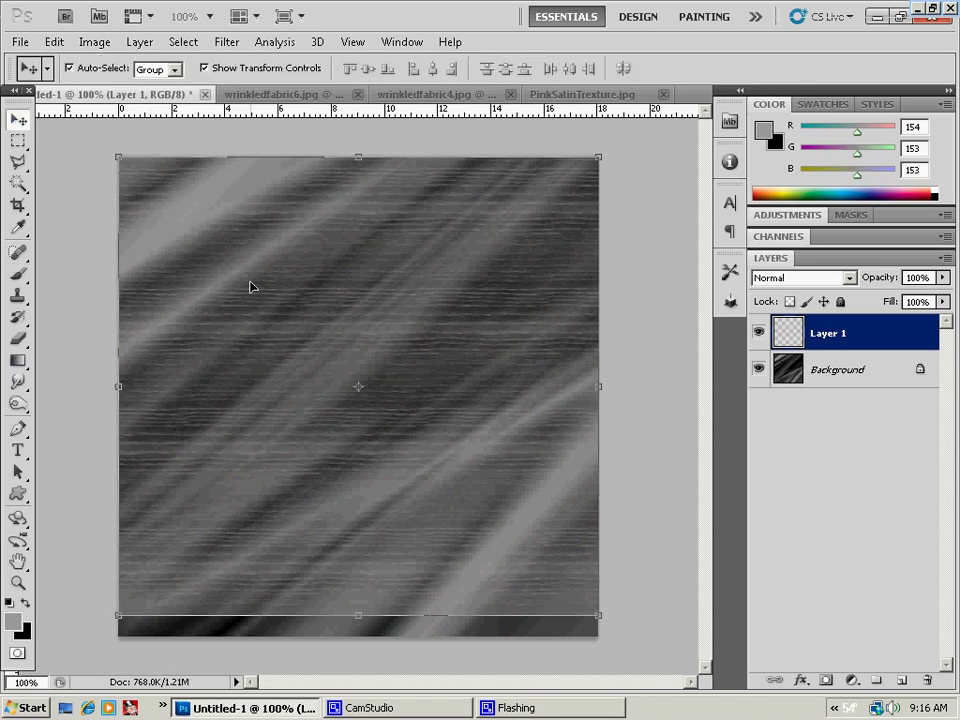
{"action": "left_click_drag", "start_coordinate": [359, 615], "coordinate": [359, 636]}
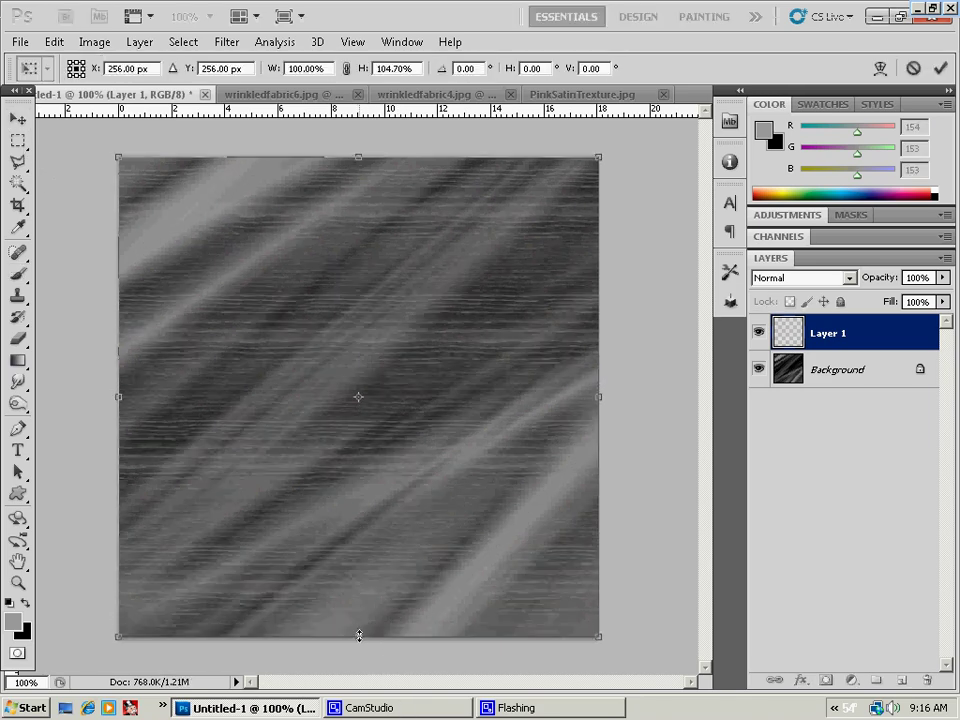
Switch Layer 1 to Overlay, then discard the pending transformation with Don't Apply.
{"action": "left_click", "coordinate": [830, 280]}
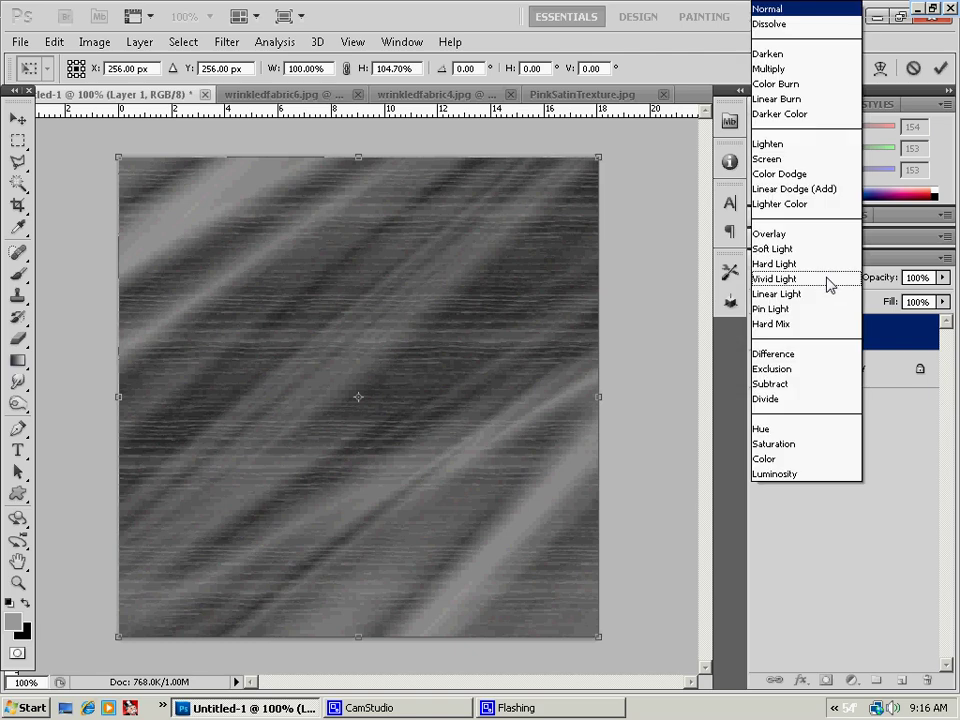
{"action": "left_click", "coordinate": [797, 236]}
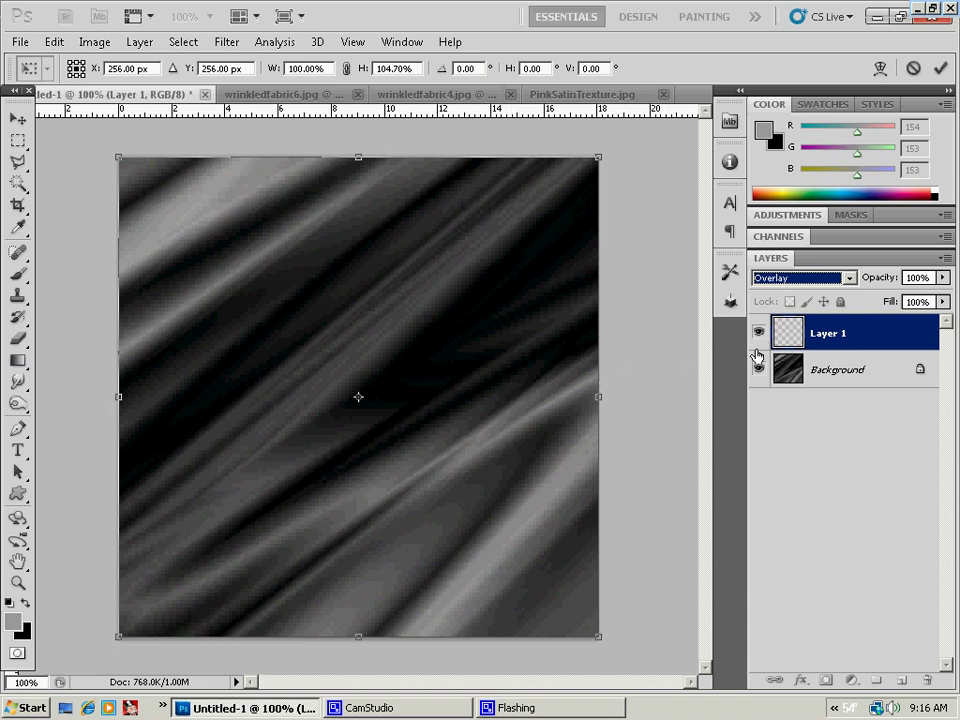
{"action": "left_click", "coordinate": [230, 46]}
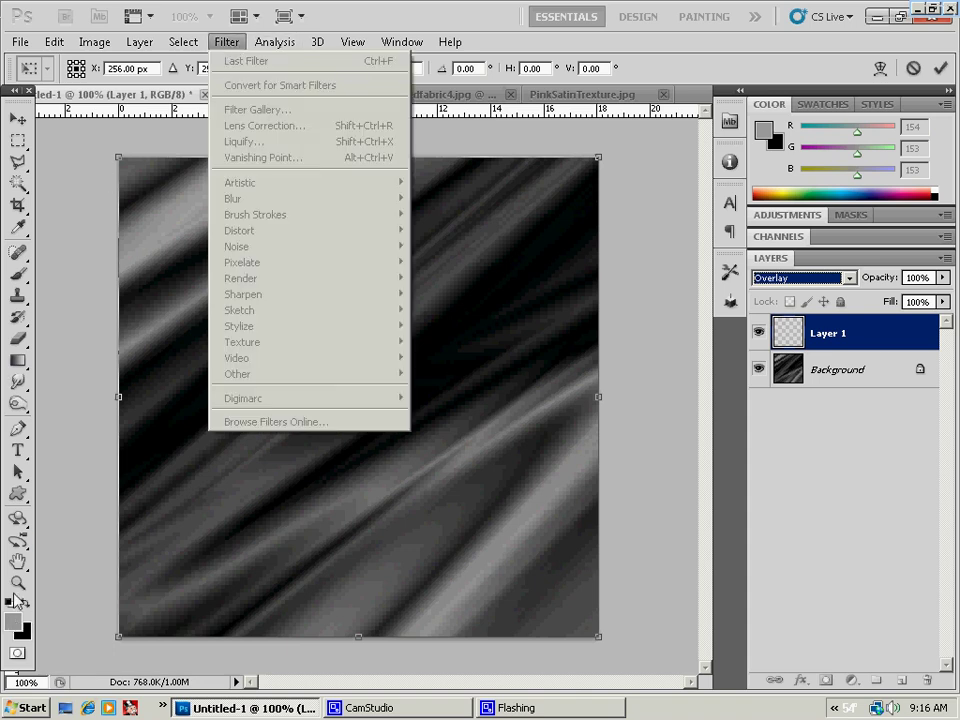
{"action": "left_click", "coordinate": [17, 360]}
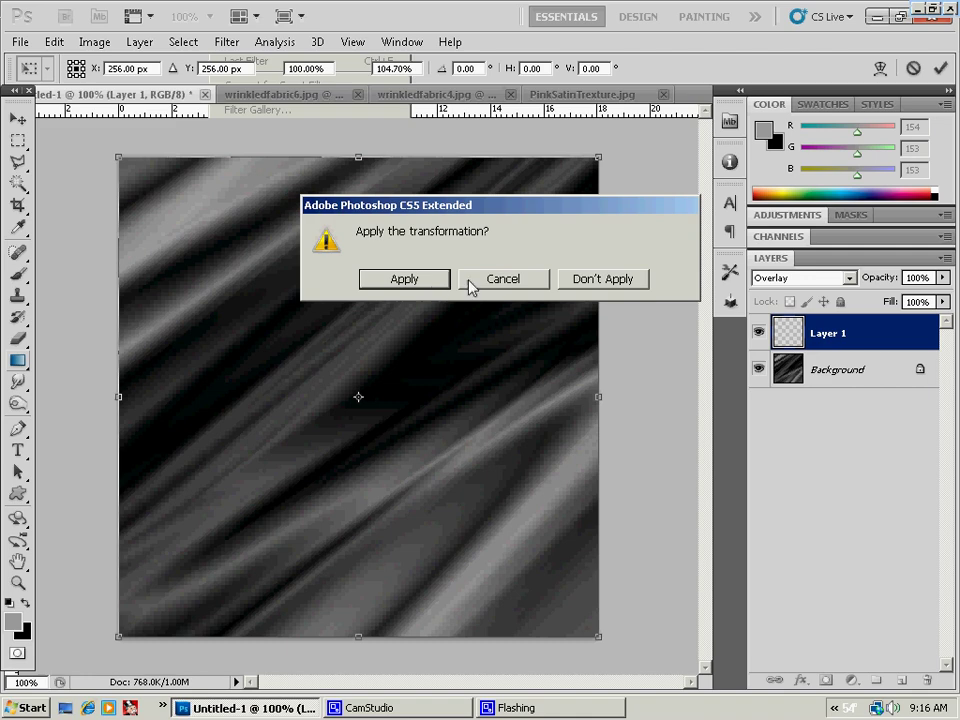
{"action": "left_click", "coordinate": [619, 279]}
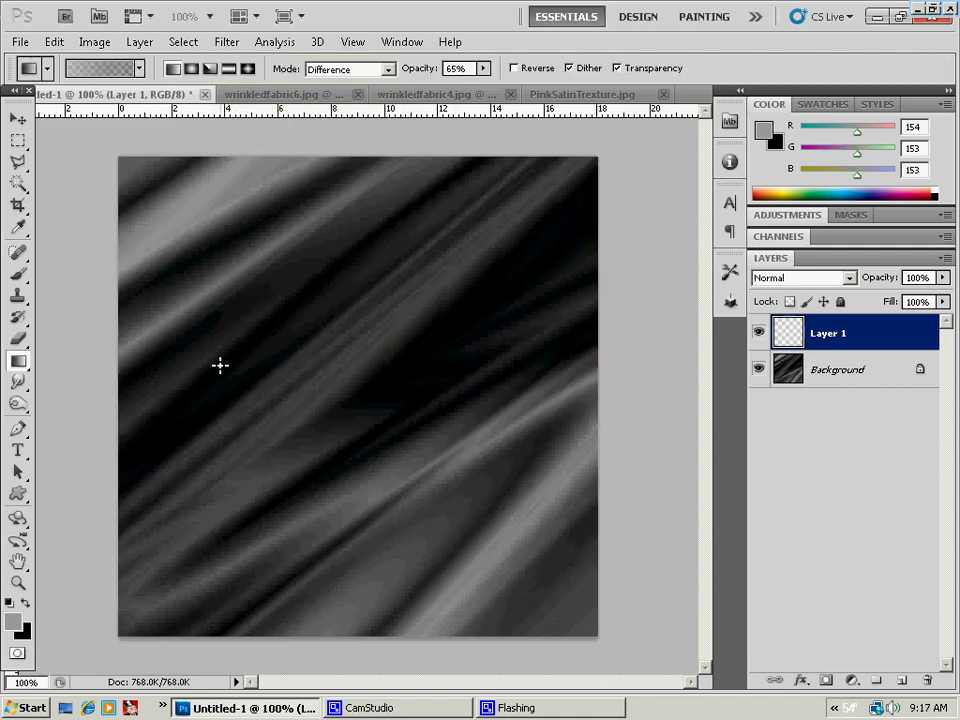
{"action": "left_click", "coordinate": [227, 42]}
{"action": "mouse_move", "coordinate": [272, 345]}
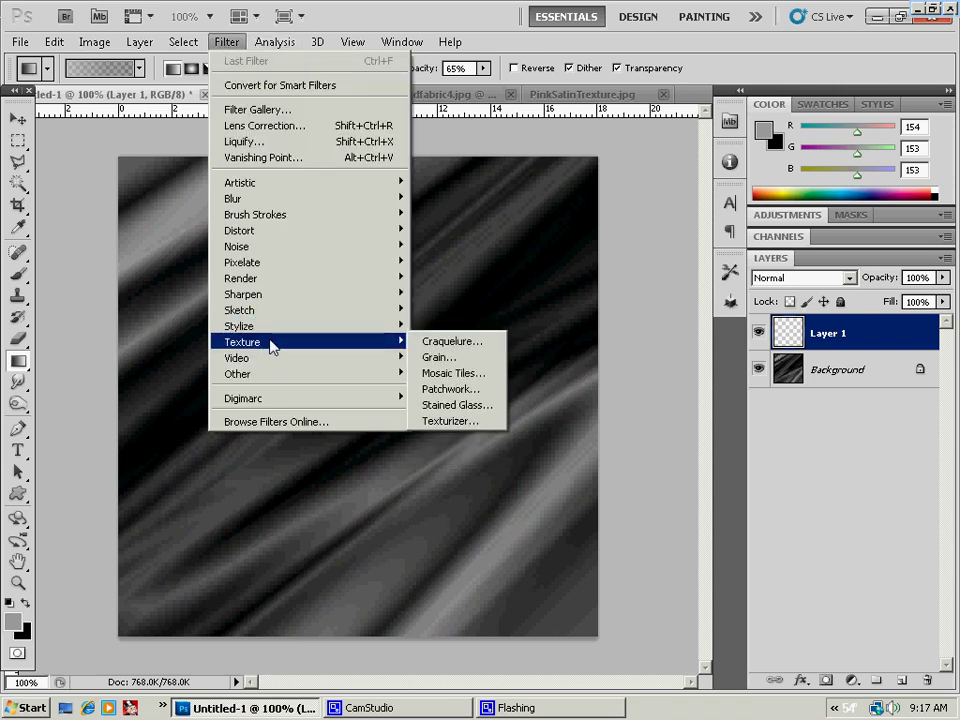
{"action": "left_click", "coordinate": [472, 421]}
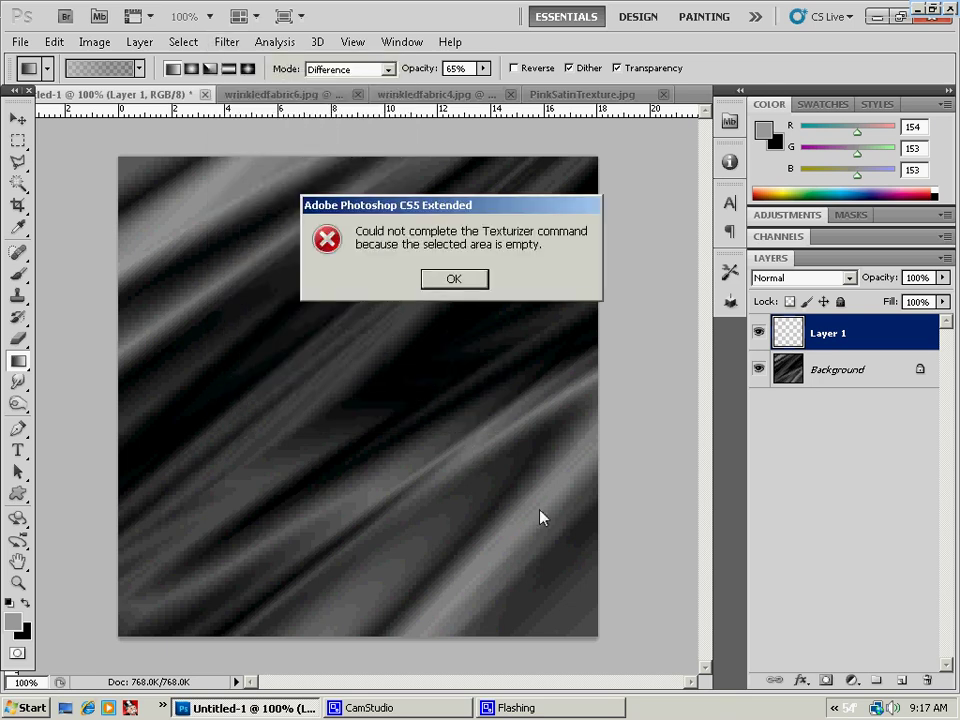
{"action": "left_click", "coordinate": [455, 280]}
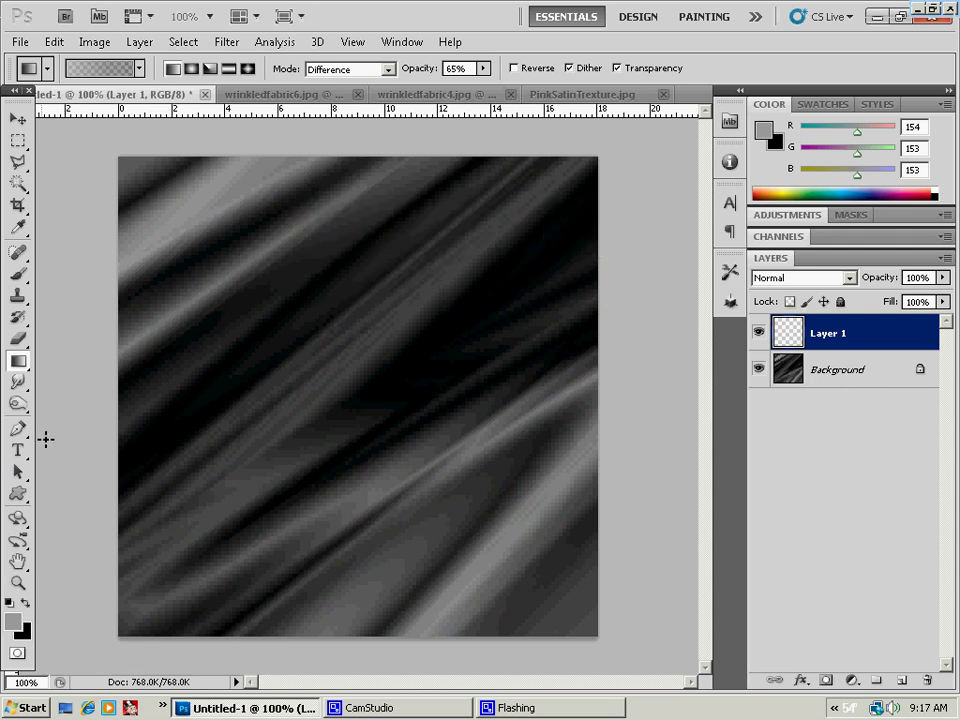
Fill Layer 1 with flat grey using the Paint Bucket, keeping Normal blending.
{"action": "right_click", "coordinate": [18, 361]}
{"action": "left_click", "coordinate": [75, 377]}
{"action": "left_click", "coordinate": [287, 403]}
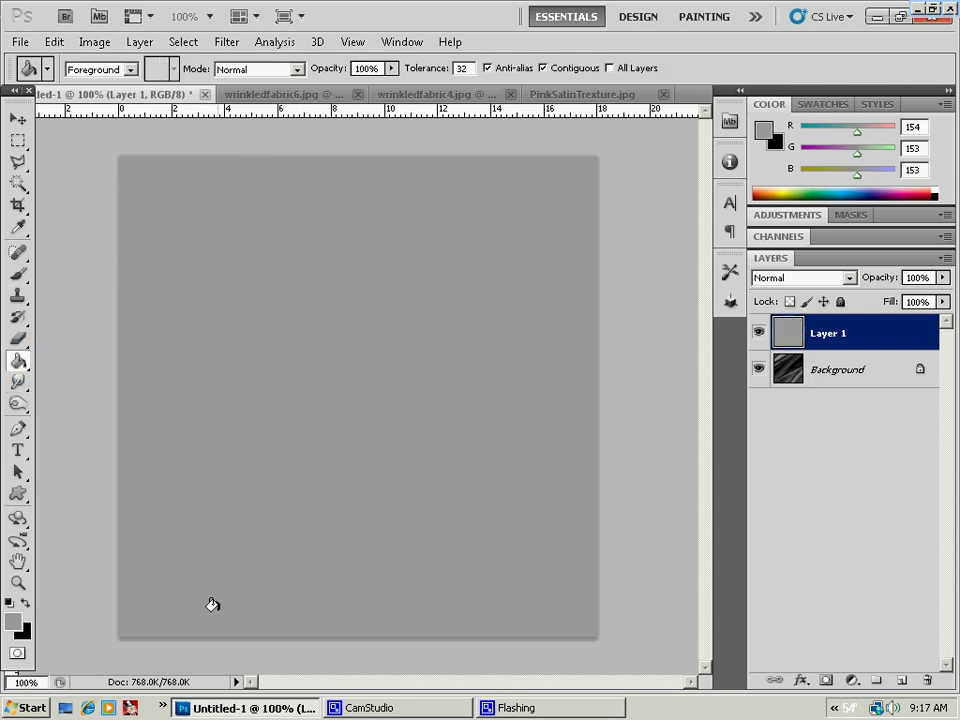
{"action": "left_click", "coordinate": [942, 278]}
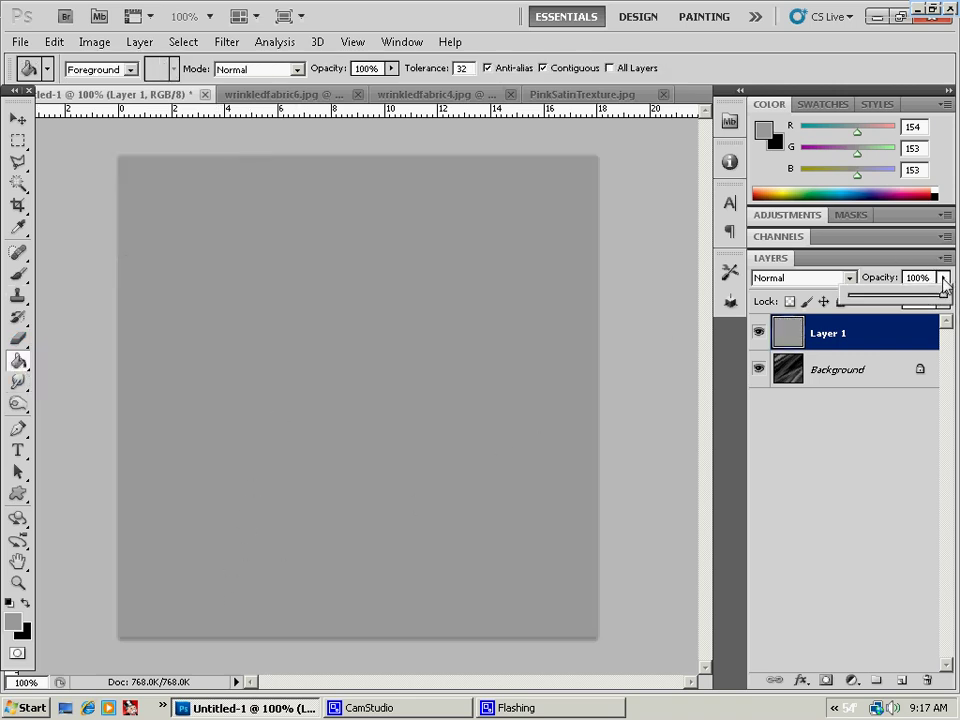
{"action": "left_click", "coordinate": [803, 278]}
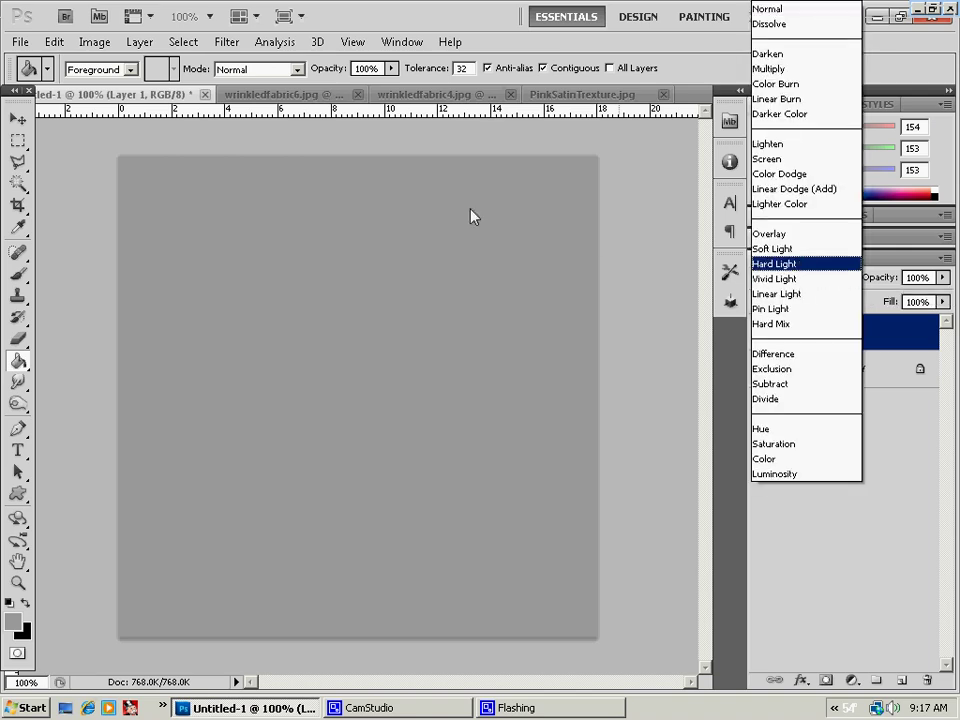
{"action": "left_click", "coordinate": [260, 16]}
Apply a Sandstone Texturizer at 50% scaling and relief 2.
{"action": "left_click", "coordinate": [227, 41]}
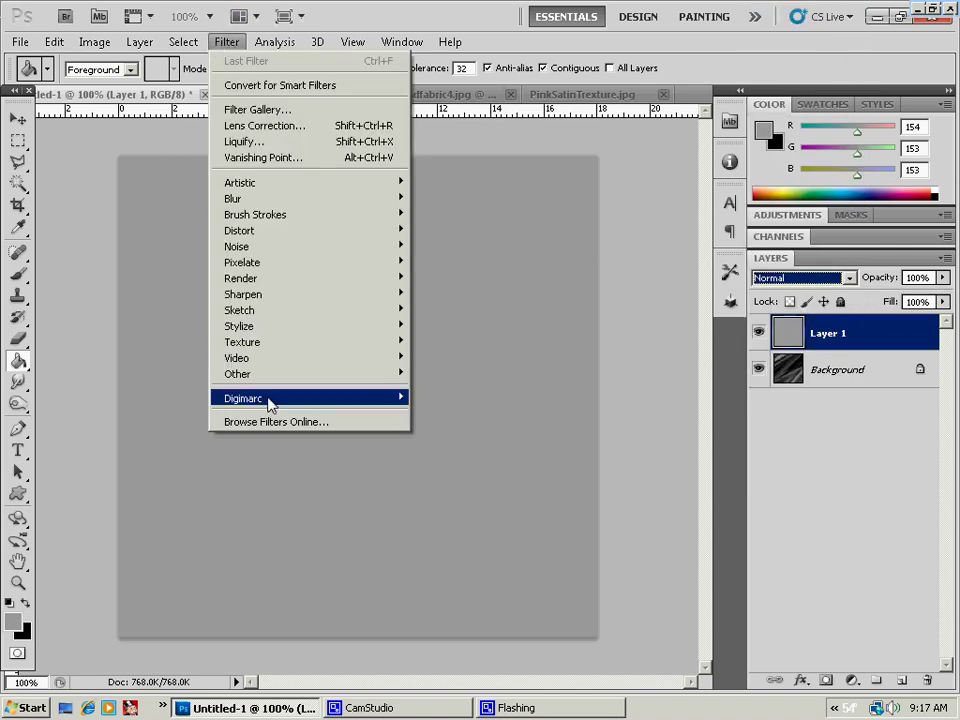
{"action": "mouse_move", "coordinate": [270, 381]}
{"action": "mouse_move", "coordinate": [290, 342]}
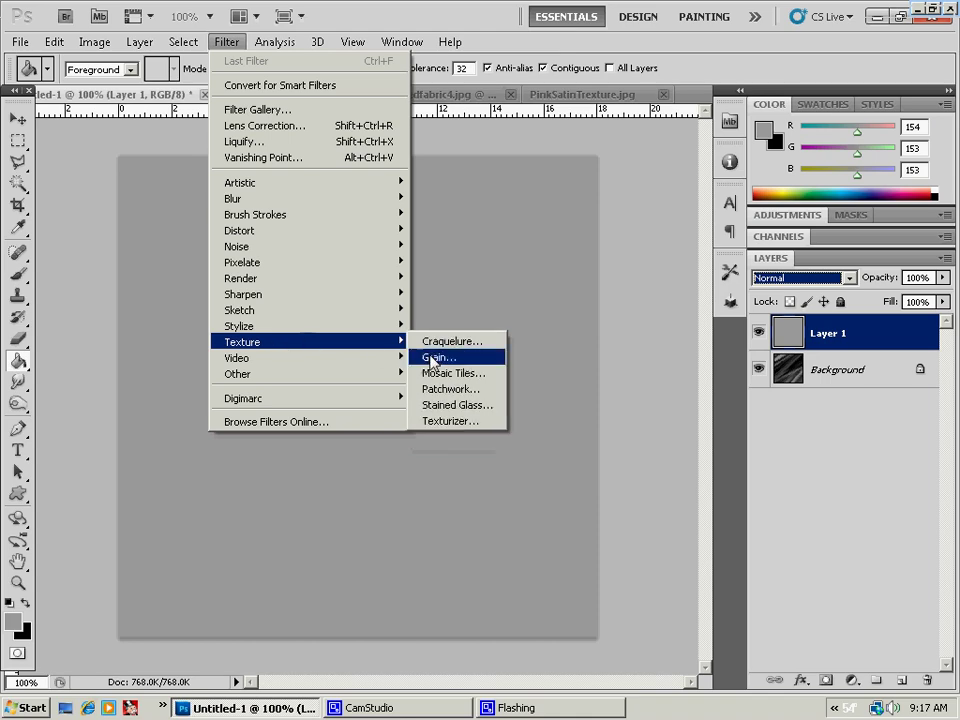
{"action": "left_click", "coordinate": [446, 421]}
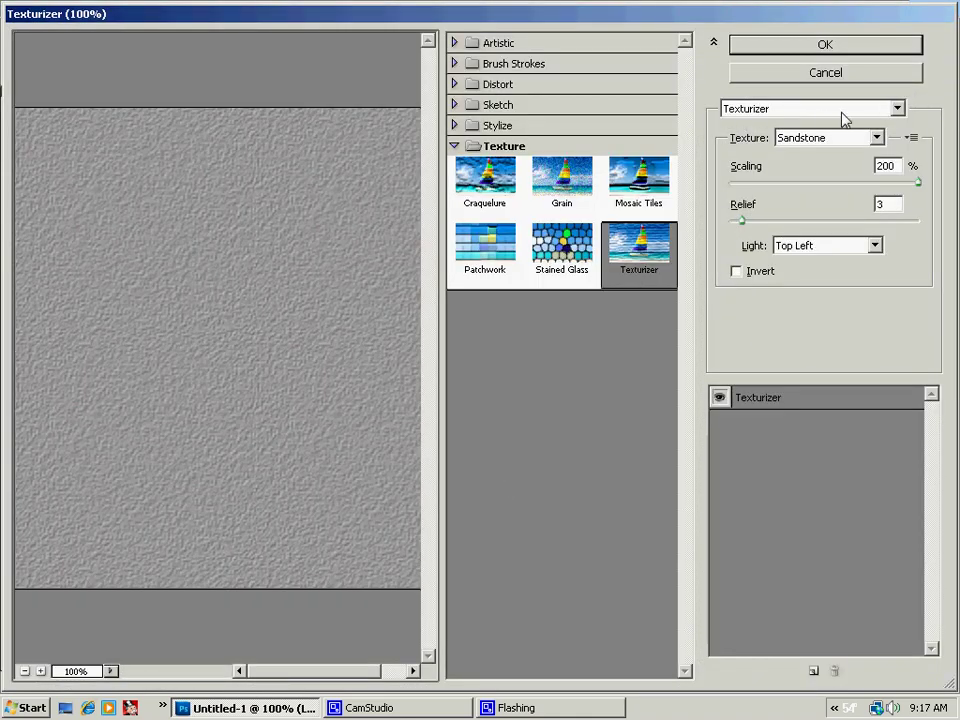
{"action": "left_click_drag", "start_coordinate": [916, 181], "coordinate": [726, 191]}
{"action": "left_click", "coordinate": [885, 204]}
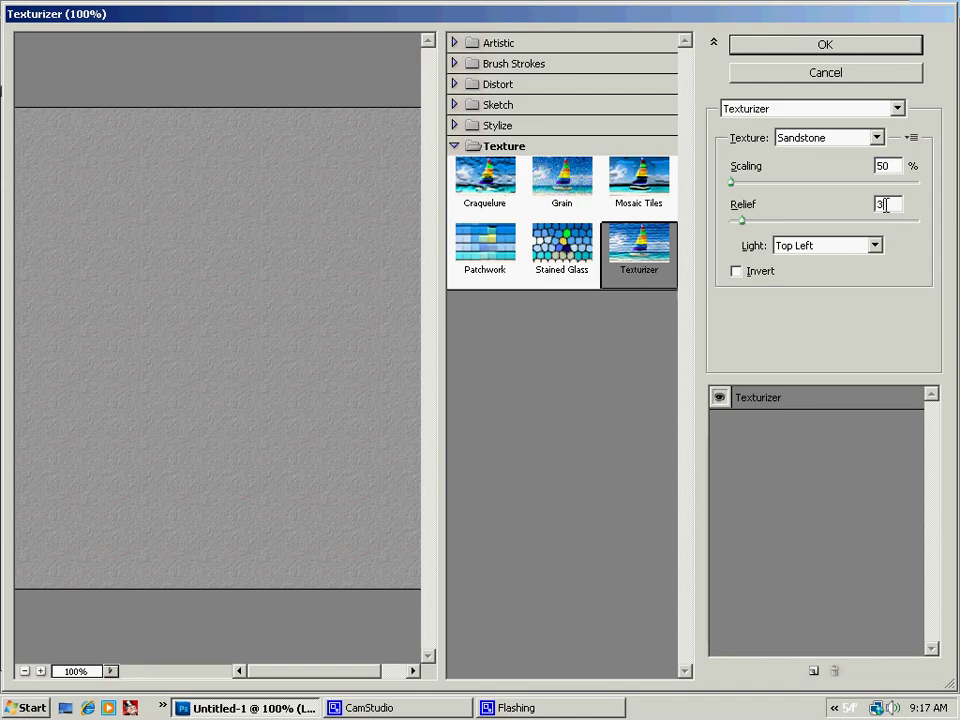
{"action": "type", "text": "12"}
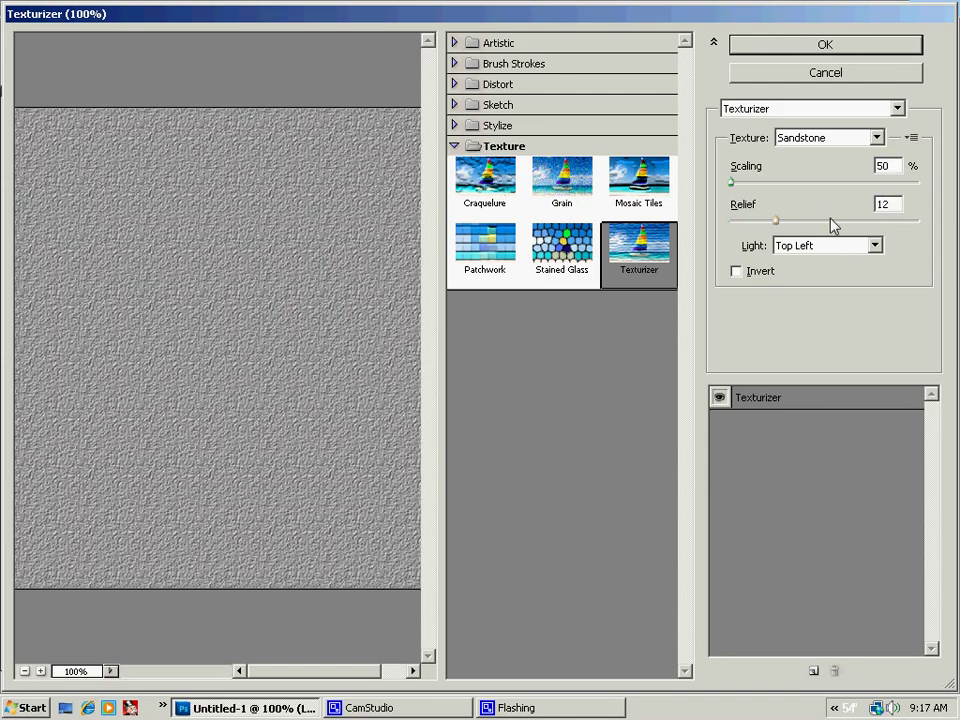
{"action": "key", "text": "BackSpace"}
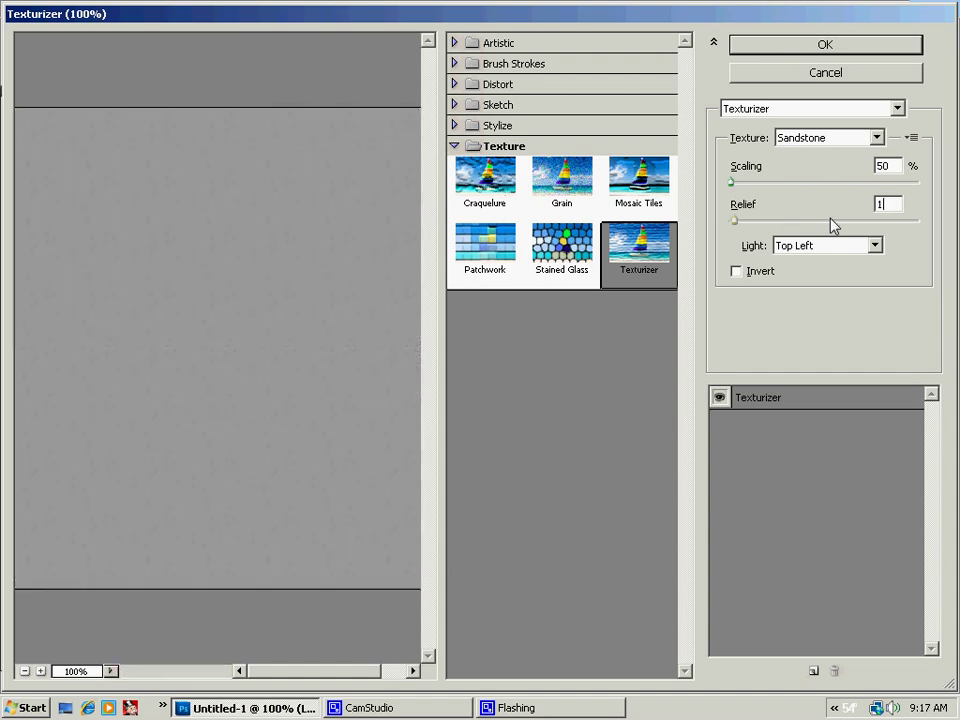
{"action": "key", "text": "BackSpace"}
{"action": "type", "text": "2"}
{"action": "left_click", "coordinate": [786, 51]}
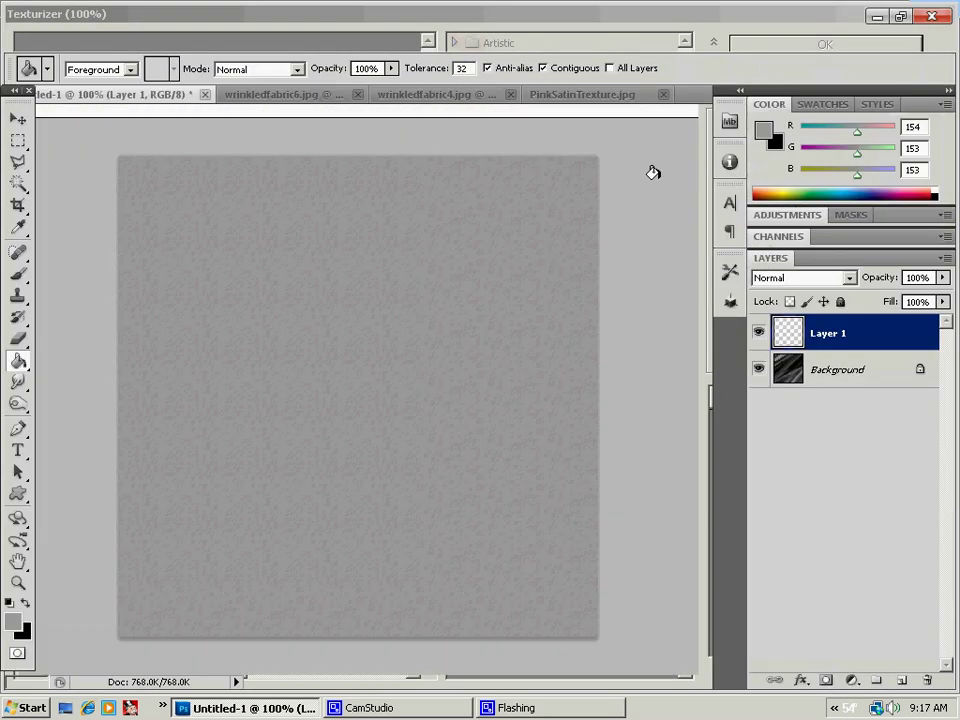
Apply Add Noise to Layer 1 at 10%, Uniform, Monochromatic.
{"action": "left_click", "coordinate": [237, 42]}
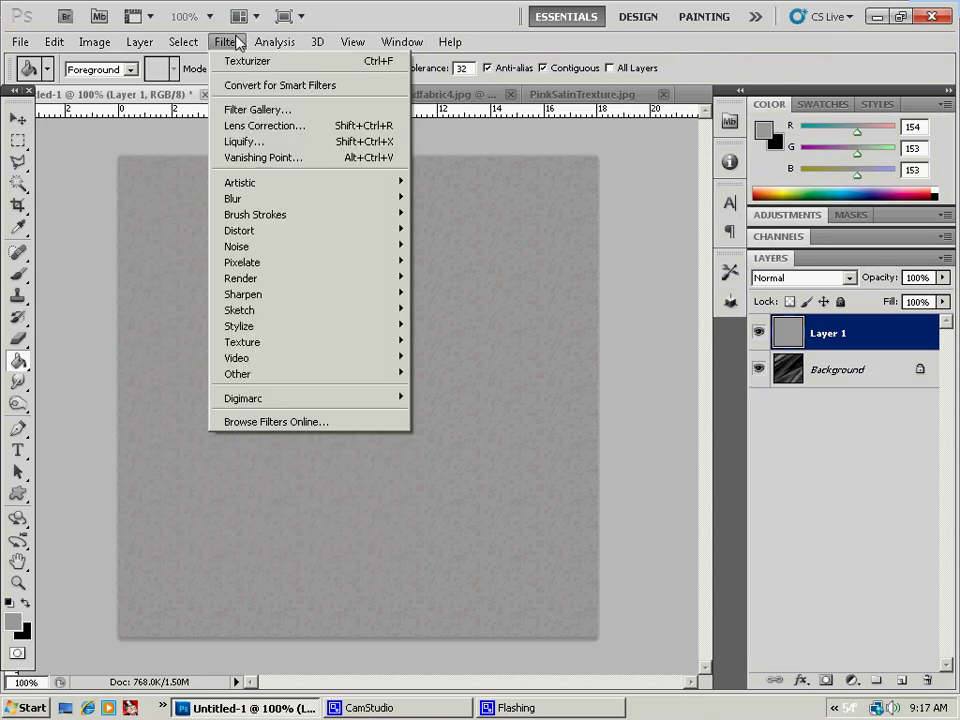
{"action": "mouse_move", "coordinate": [257, 263]}
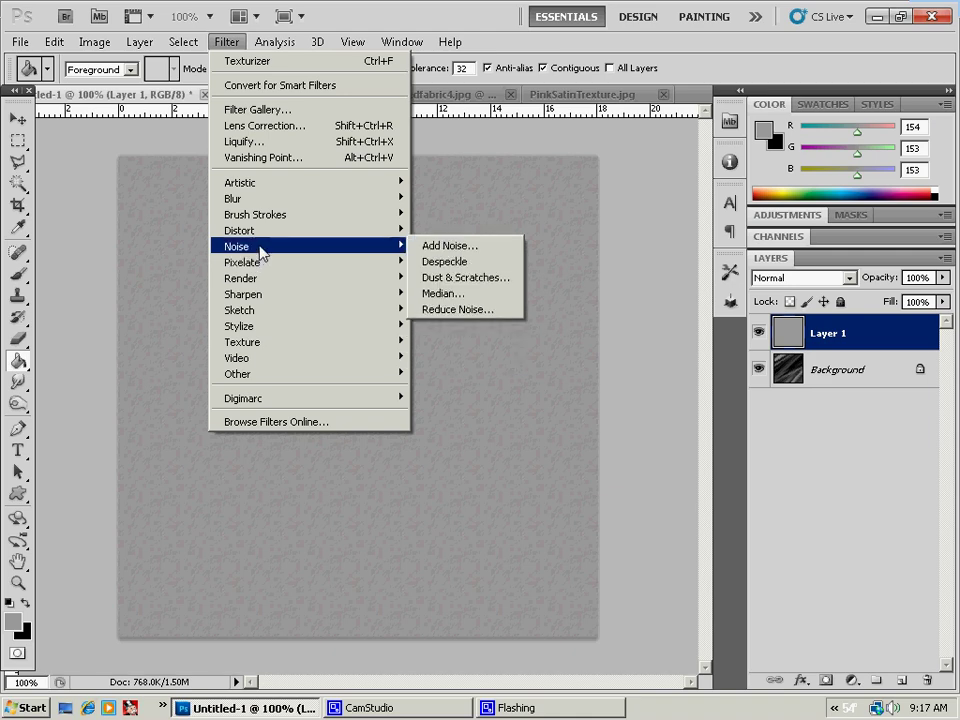
{"action": "mouse_move", "coordinate": [349, 248]}
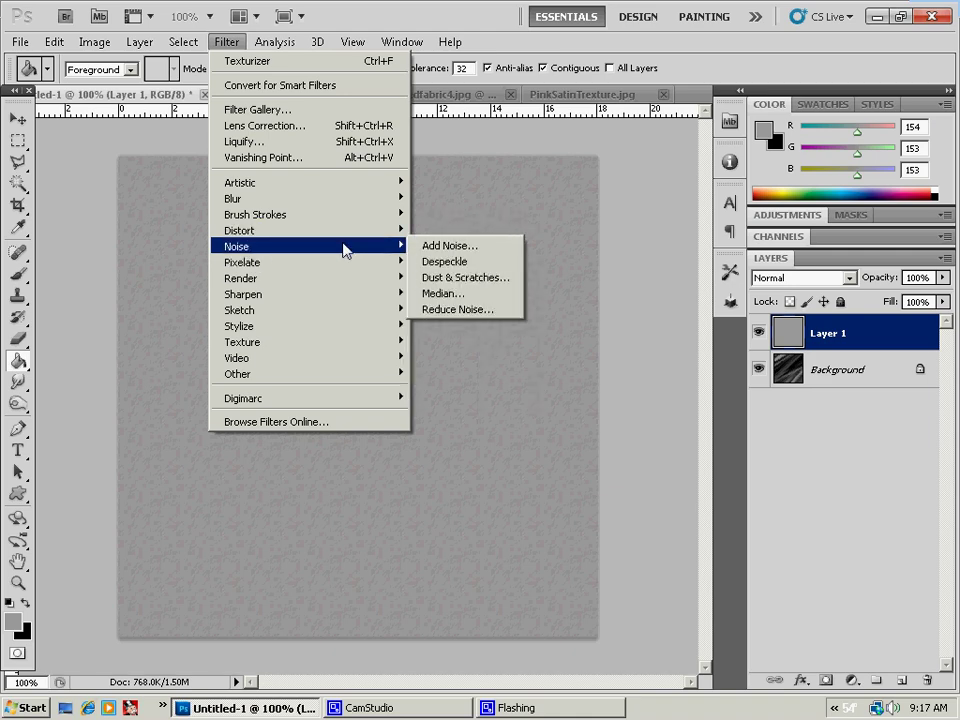
{"action": "left_click", "coordinate": [438, 246]}
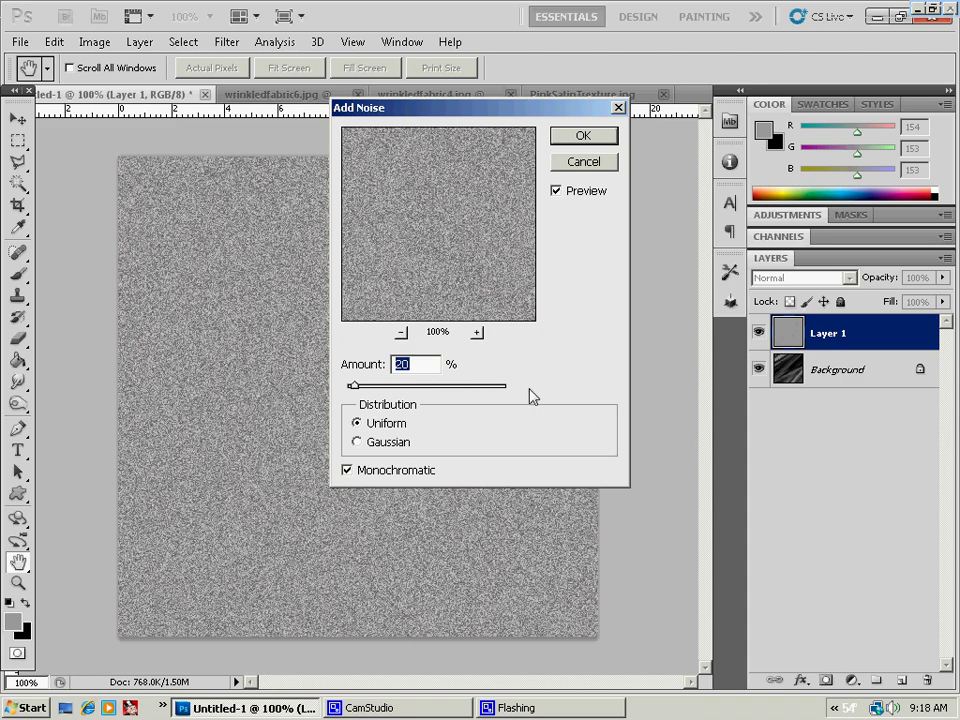
{"action": "type", "text": "10"}
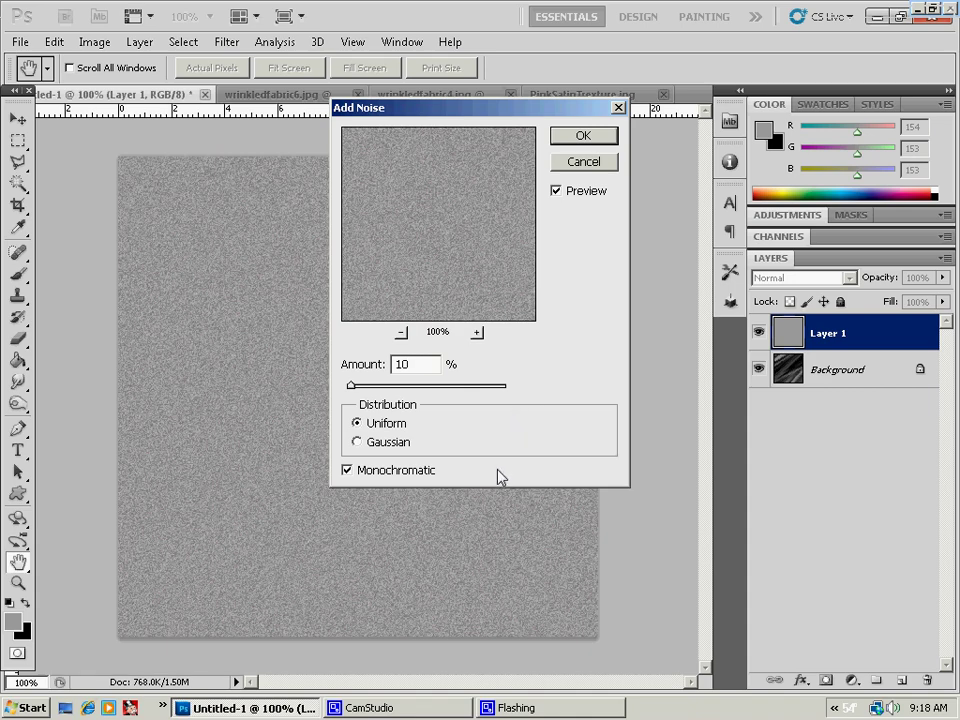
{"action": "left_click", "coordinate": [585, 140]}
Set Layer 1 to Overlay blending and lower its opacity to 41%.
{"action": "key", "text": "g"}
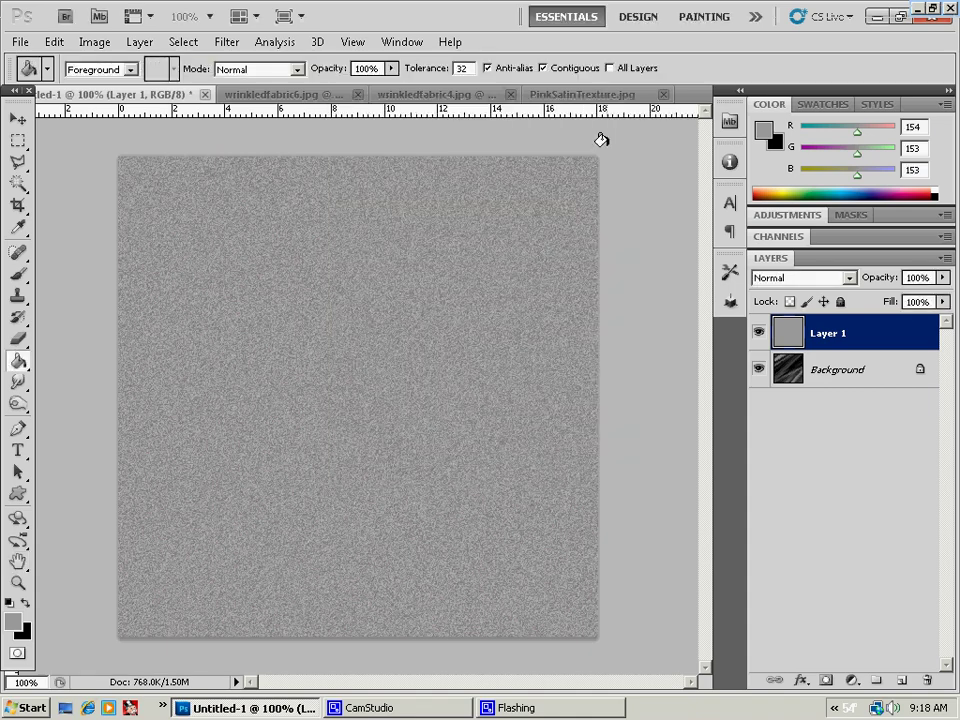
{"action": "left_click", "coordinate": [840, 278]}
{"action": "left_click", "coordinate": [838, 234]}
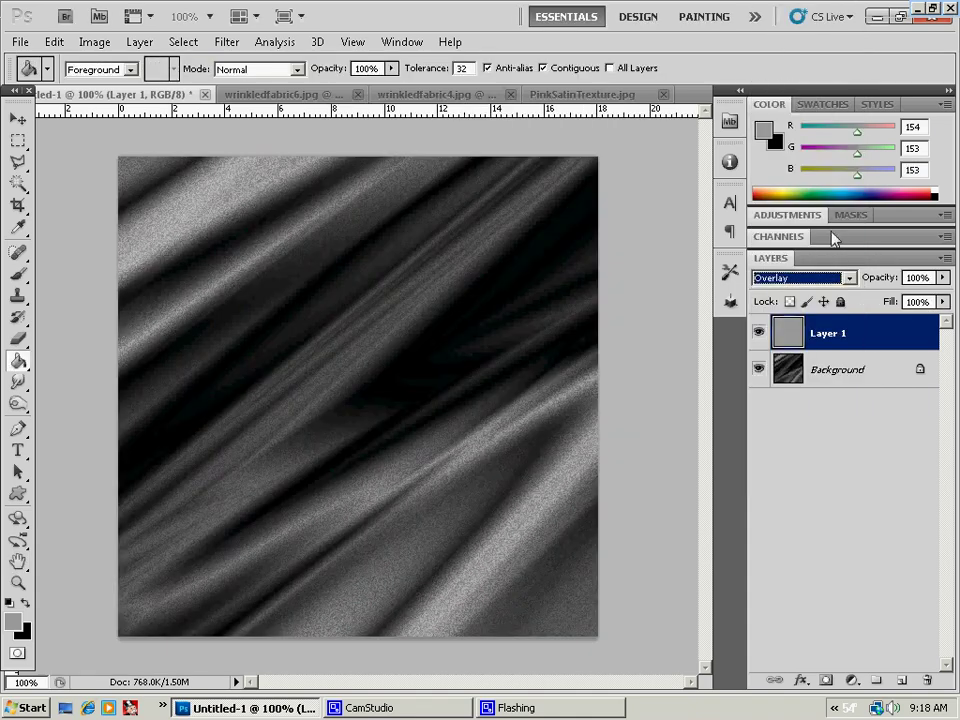
{"action": "left_click", "coordinate": [944, 278]}
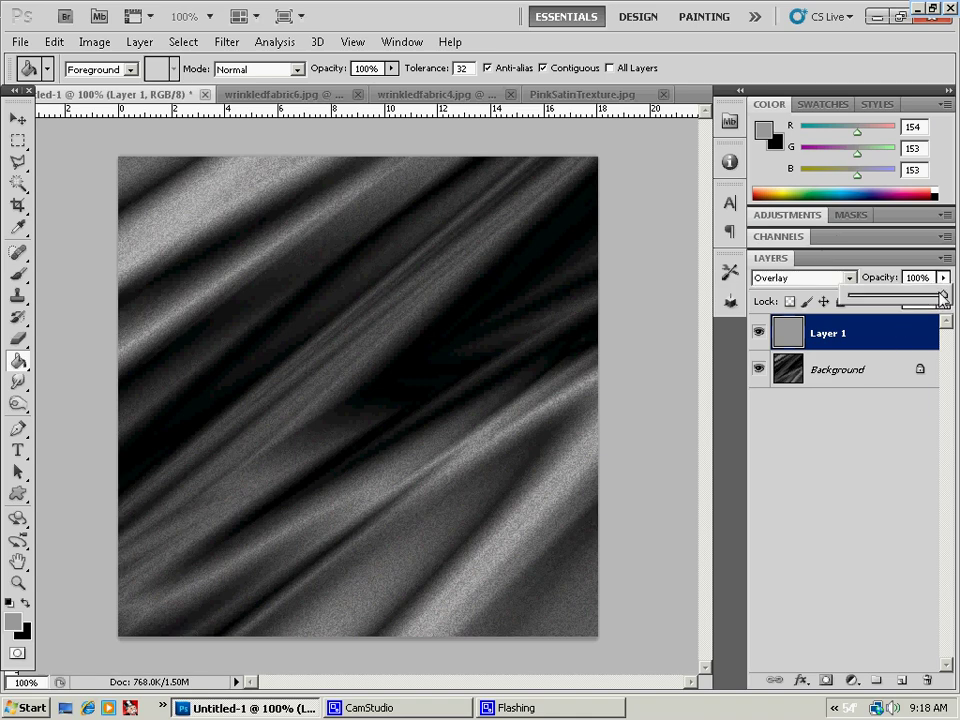
{"action": "left_click_drag", "start_coordinate": [943, 296], "coordinate": [884, 299]}
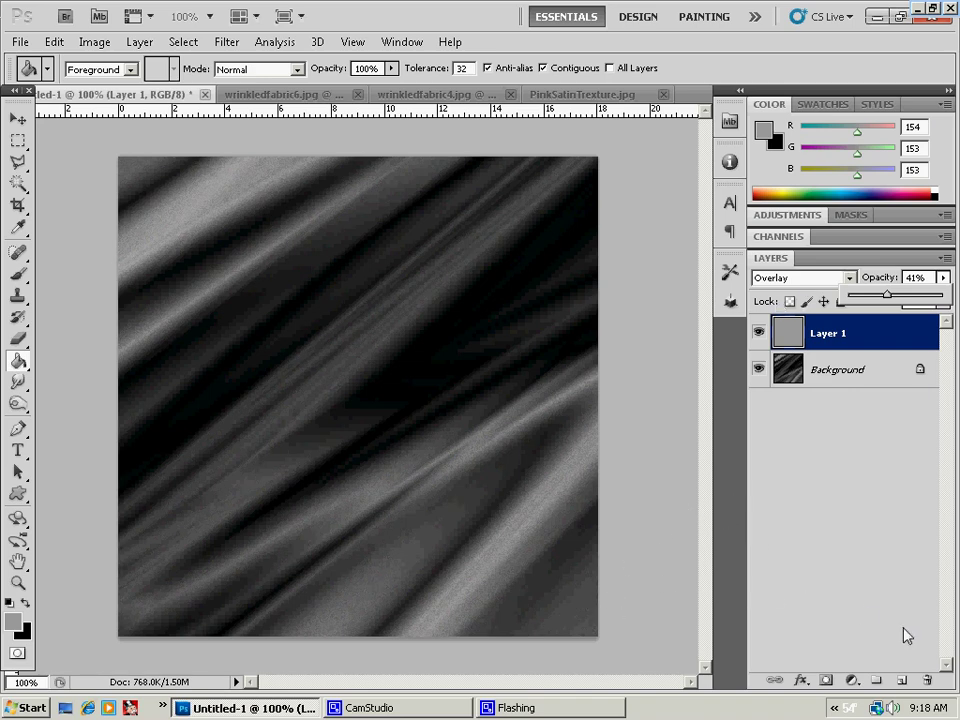
{"action": "left_click", "coordinate": [769, 216]}
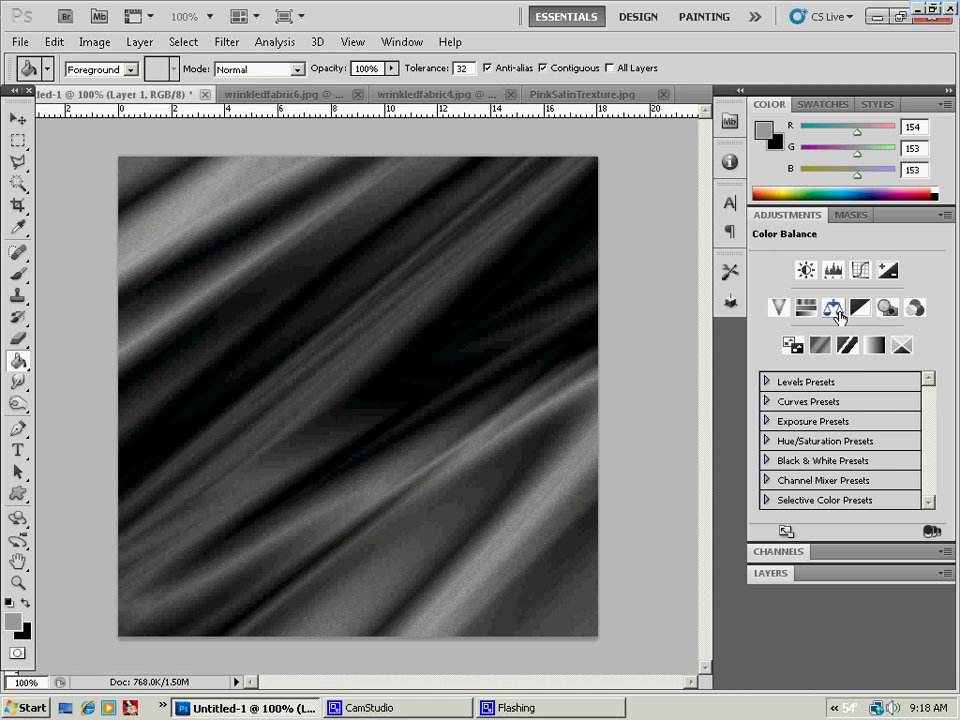
Add a Color Balance layer with midtones Cyan/Red -100 and Magenta/Green -57.
{"action": "left_click", "coordinate": [833, 309]}
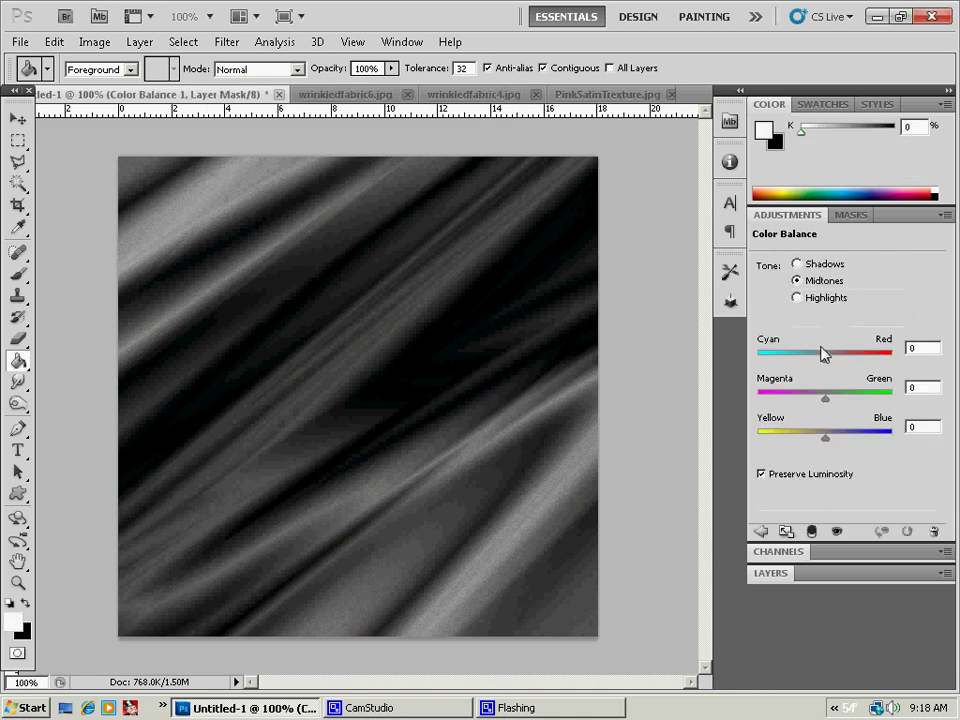
{"action": "left_click_drag", "start_coordinate": [824, 355], "coordinate": [752, 366]}
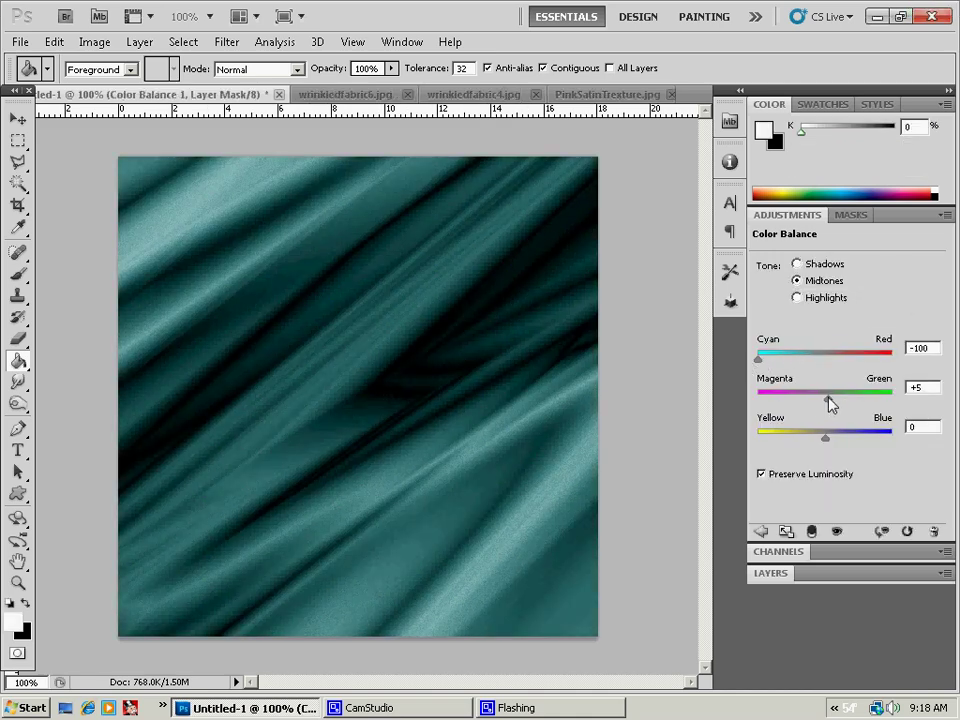
{"action": "left_click_drag", "start_coordinate": [829, 401], "coordinate": [783, 397]}
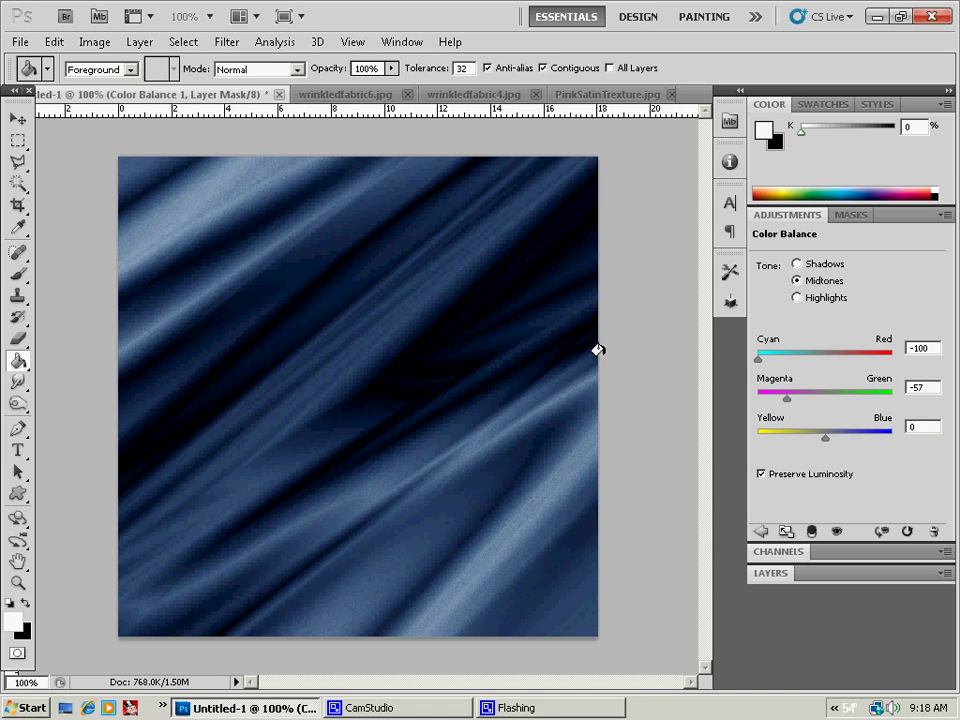
Burn two diagonal folds on Layer 1 with the Burn Tool at 57% exposure.
{"action": "left_click", "coordinate": [782, 575]}
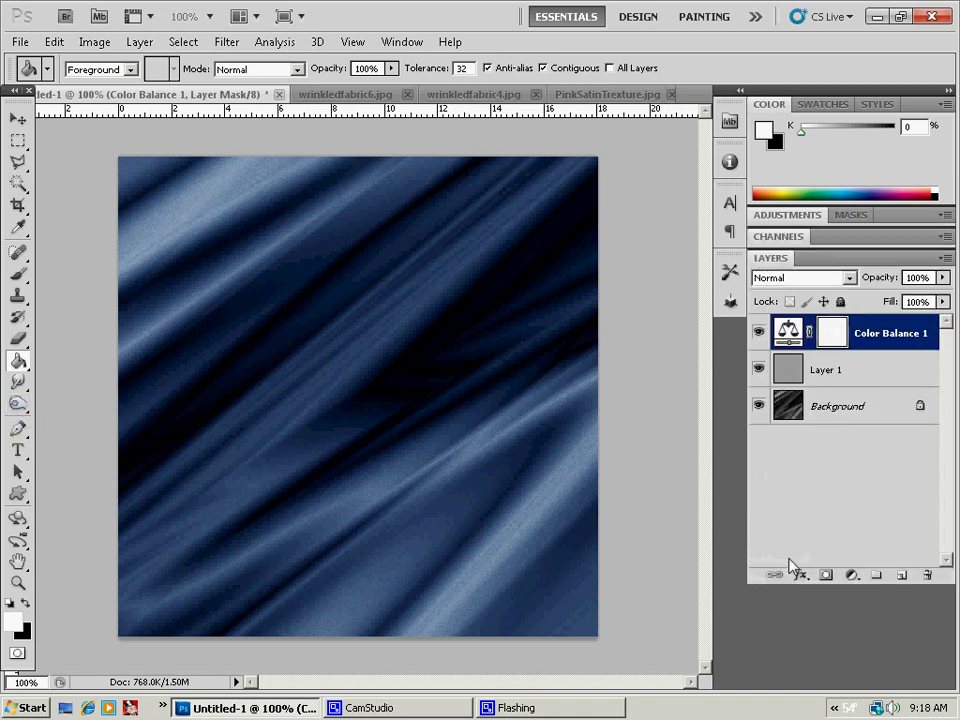
{"action": "left_click", "coordinate": [867, 373]}
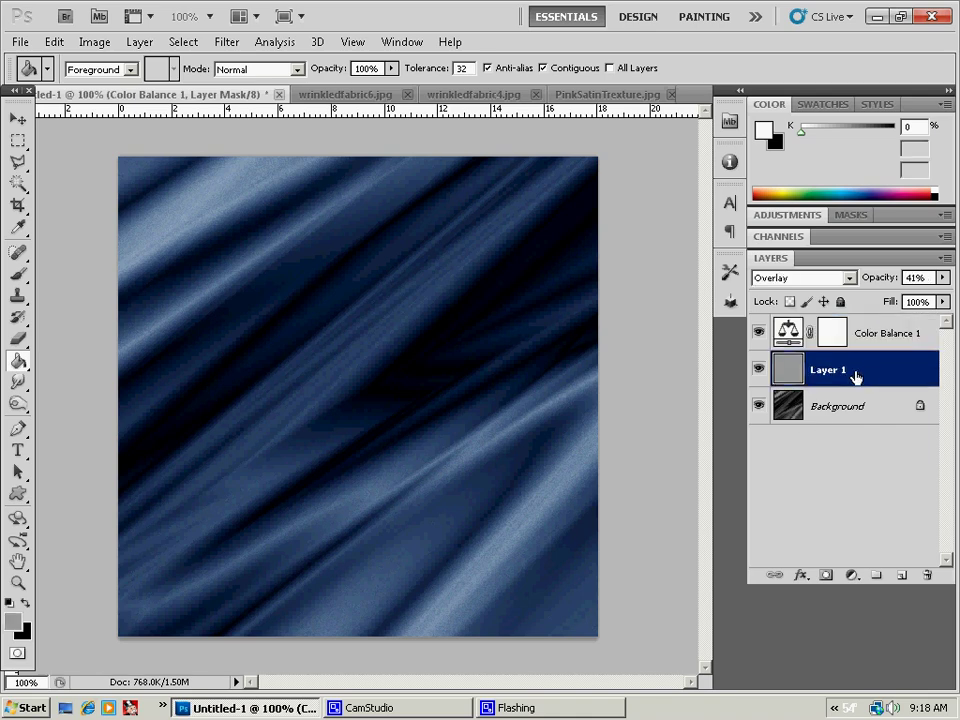
{"action": "left_click", "coordinate": [18, 403]}
{"action": "right_click", "coordinate": [18, 403]}
{"action": "left_click", "coordinate": [80, 420]}
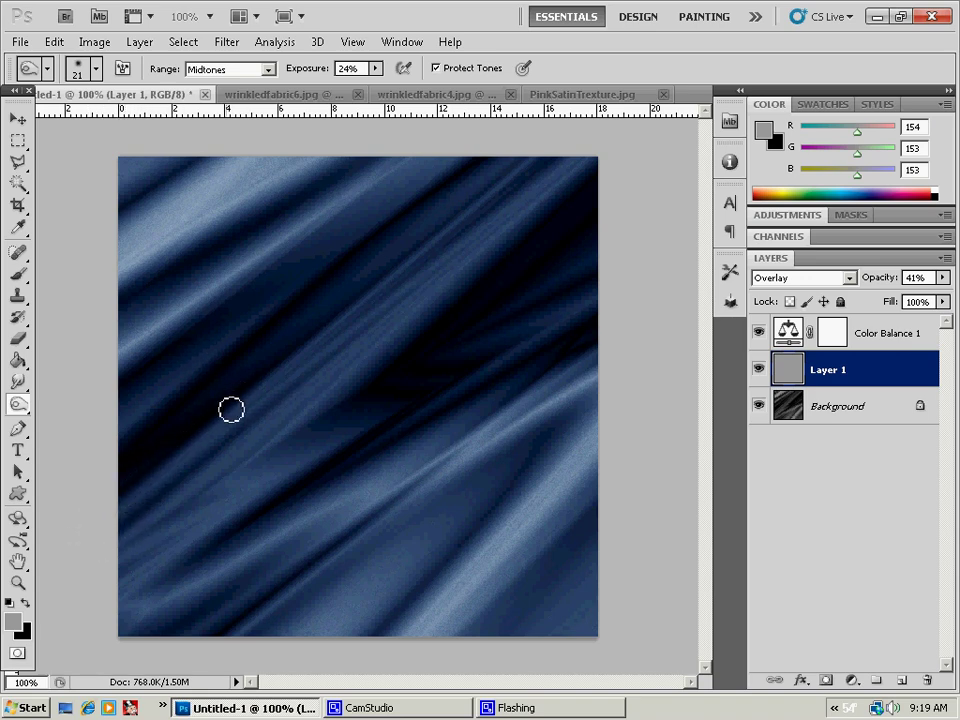
{"action": "left_click", "coordinate": [376, 68]}
{"action": "left_click_drag", "start_coordinate": [376, 84], "coordinate": [407, 90]}
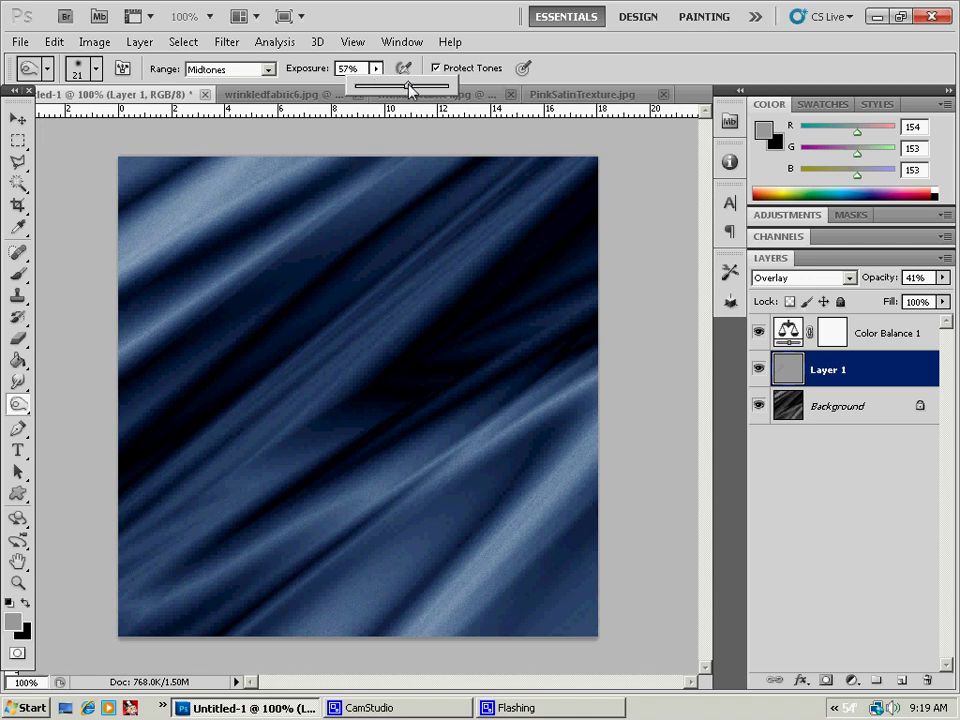
{"action": "mouse_move", "coordinate": [358, 259]}
{"action": "left_mouse_down"}
{"action": "mouse_move", "coordinate": [241, 370]}
{"action": "mouse_move", "coordinate": [252, 366]}
{"action": "mouse_move", "coordinate": [135, 457]}
{"action": "mouse_move", "coordinate": [164, 424]}
{"action": "mouse_move", "coordinate": [118, 488]}
{"action": "mouse_move", "coordinate": [219, 401]}
{"action": "left_mouse_up"}
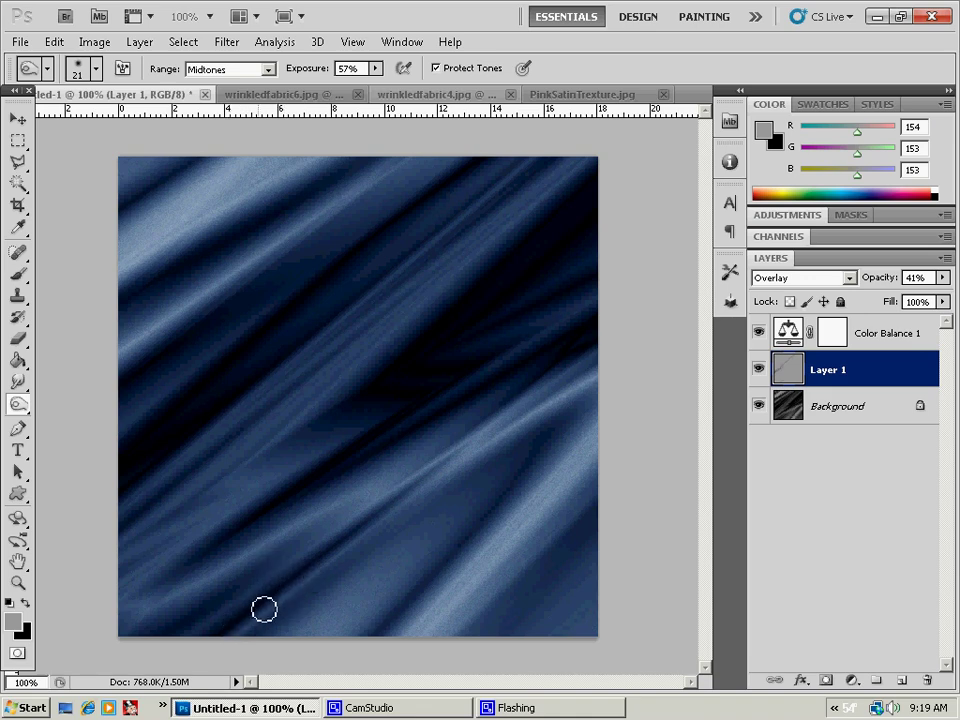
{"action": "mouse_move", "coordinate": [371, 526]}
{"action": "left_mouse_down"}
{"action": "mouse_move", "coordinate": [449, 460]}
{"action": "mouse_move", "coordinate": [418, 481]}
{"action": "mouse_move", "coordinate": [476, 448]}
{"action": "mouse_move", "coordinate": [439, 481]}
{"action": "mouse_move", "coordinate": [484, 441]}
{"action": "left_mouse_up"}
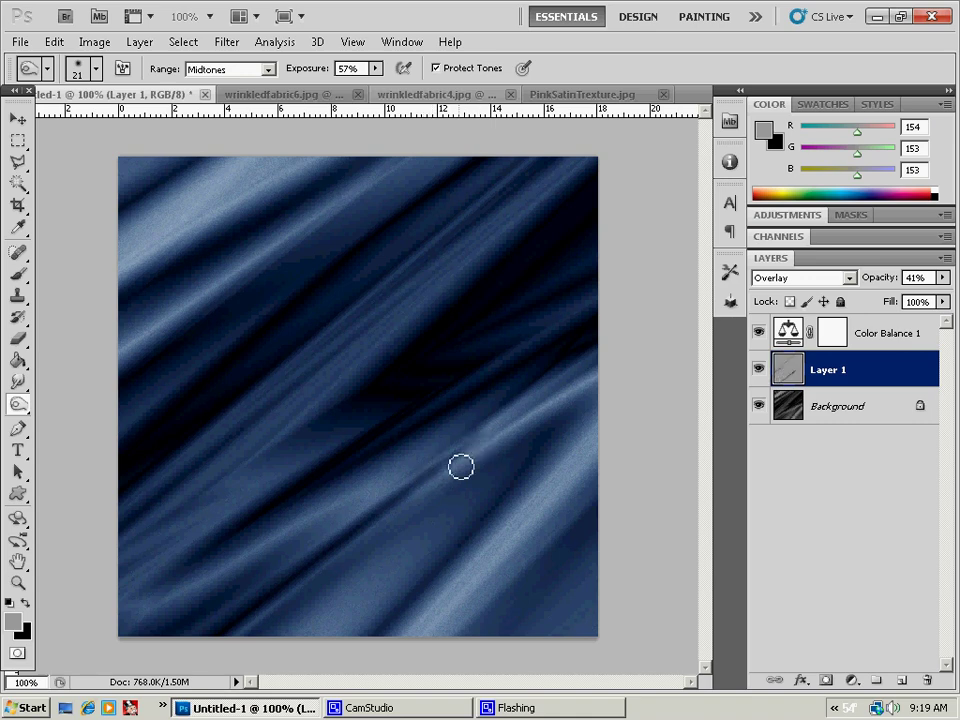
Set burn range to Shadows and darken a lower-right crease on the Background.
{"action": "left_click", "coordinate": [203, 70]}
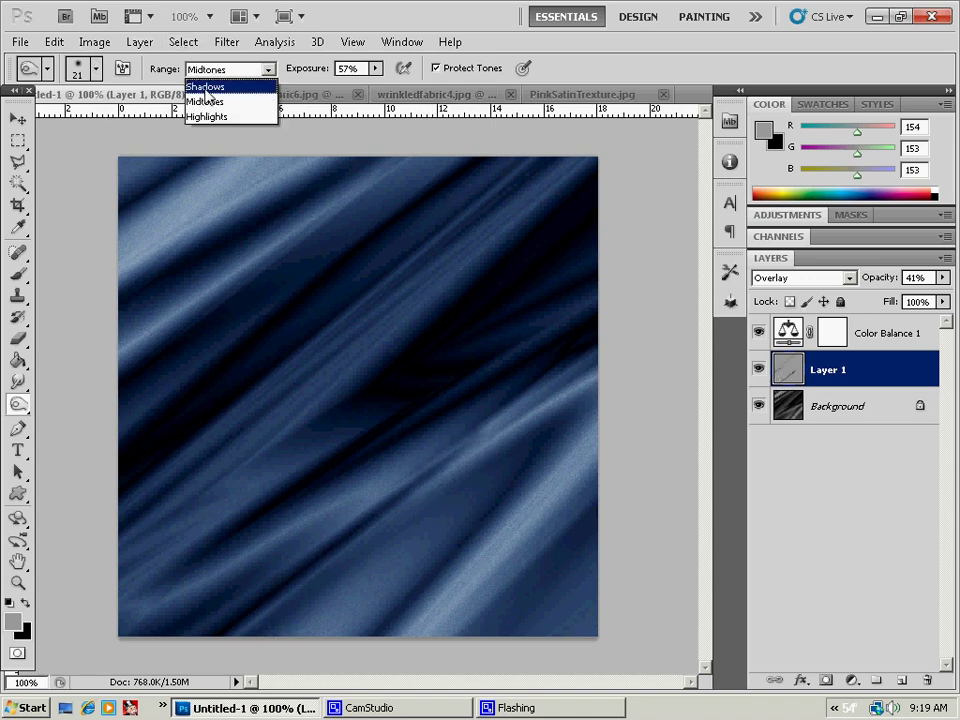
{"action": "left_click", "coordinate": [206, 86]}
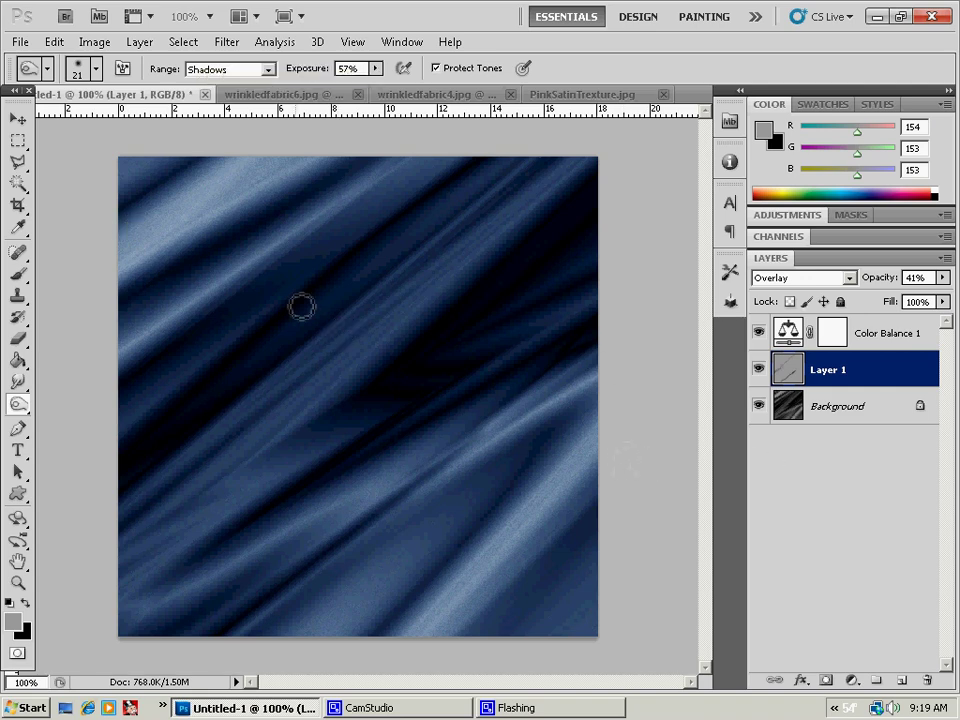
{"action": "left_click", "coordinate": [853, 418]}
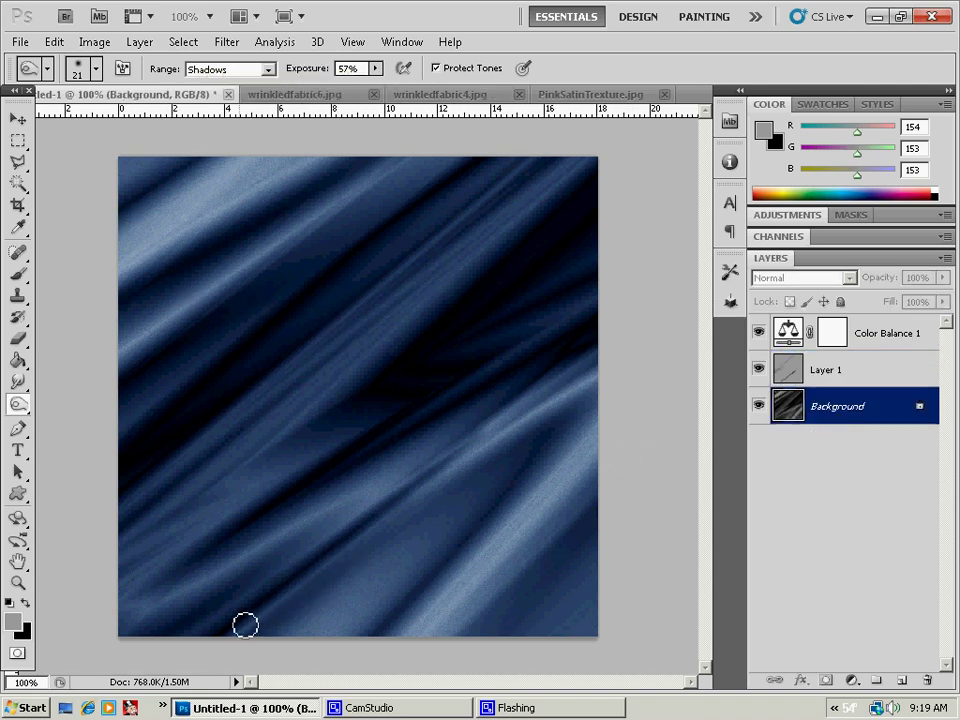
{"action": "mouse_move", "coordinate": [323, 577]}
{"action": "left_mouse_down"}
{"action": "mouse_move", "coordinate": [465, 459]}
{"action": "mouse_move", "coordinate": [424, 484]}
{"action": "left_mouse_up"}
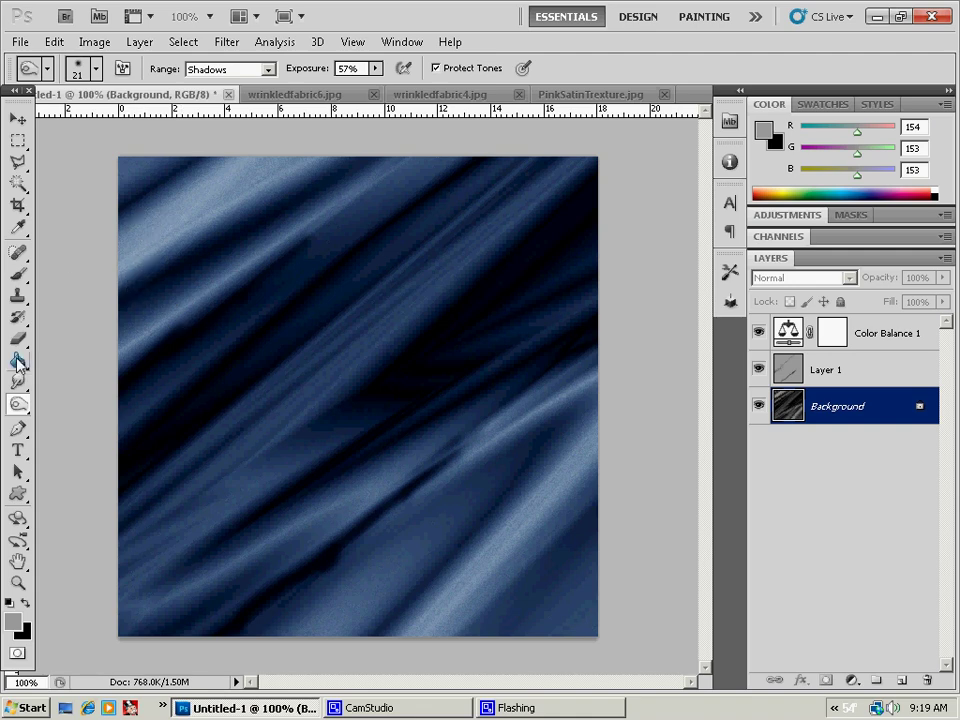
Switch to the Dodge Tool with a 32 px brush.
{"action": "right_click", "coordinate": [18, 402]}
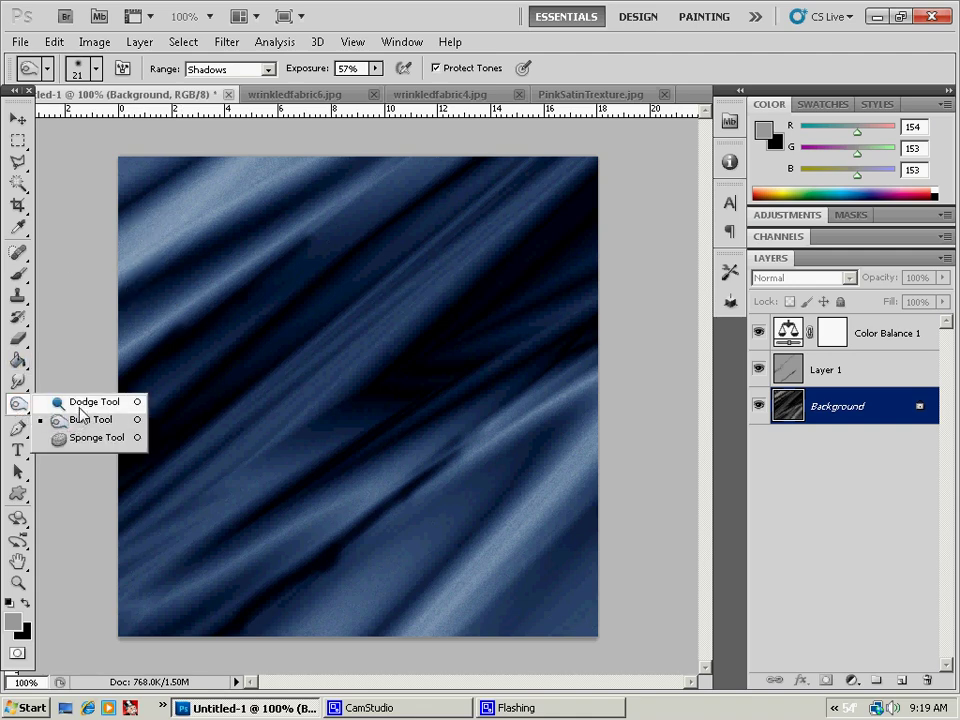
{"action": "left_click", "coordinate": [77, 403]}
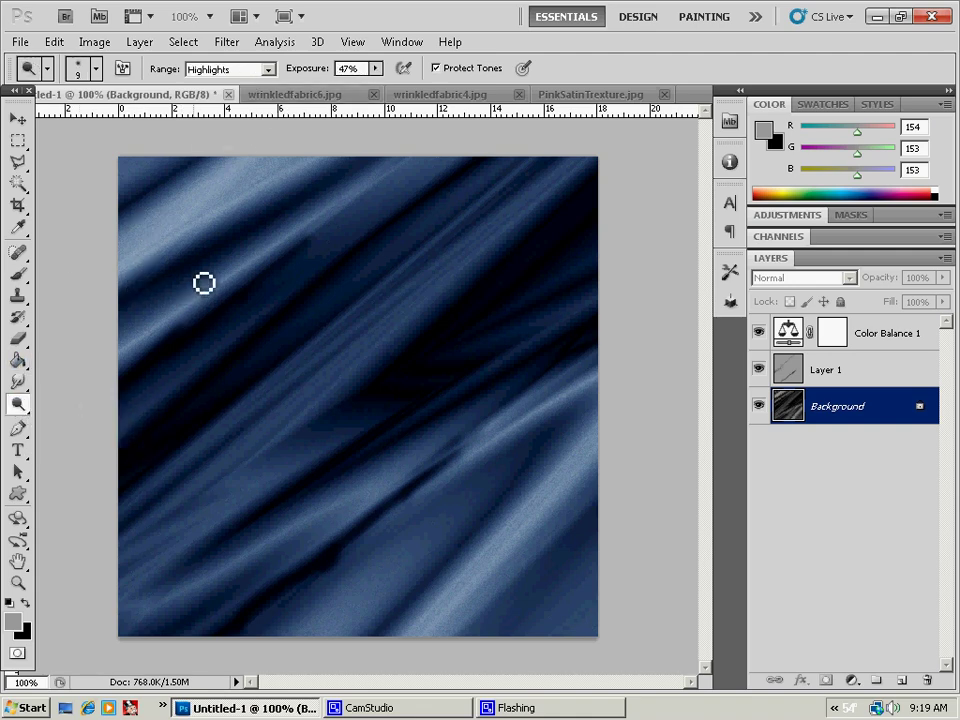
{"action": "left_click", "coordinate": [87, 67]}
{"action": "left_click_drag", "start_coordinate": [36, 120], "coordinate": [60, 122]}
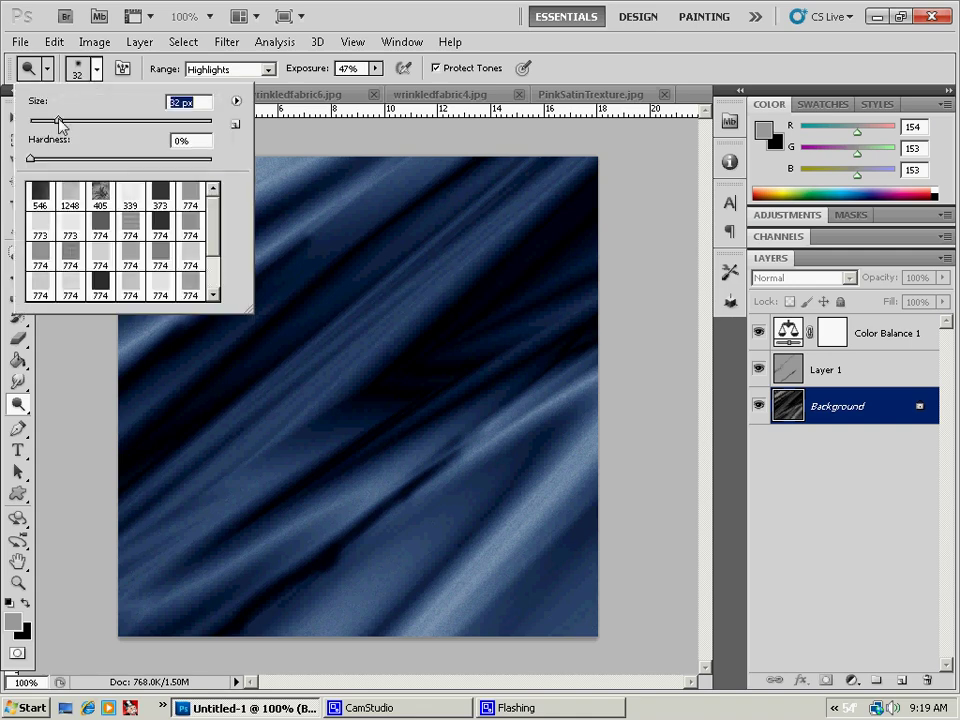
{"action": "left_click", "coordinate": [180, 122]}
Brighten the upper-left and lower-right satin highlights, then bring up the green wrinkledfabric6.jpg.
{"action": "left_click_drag", "start_coordinate": [136, 263], "coordinate": [377, 159]}
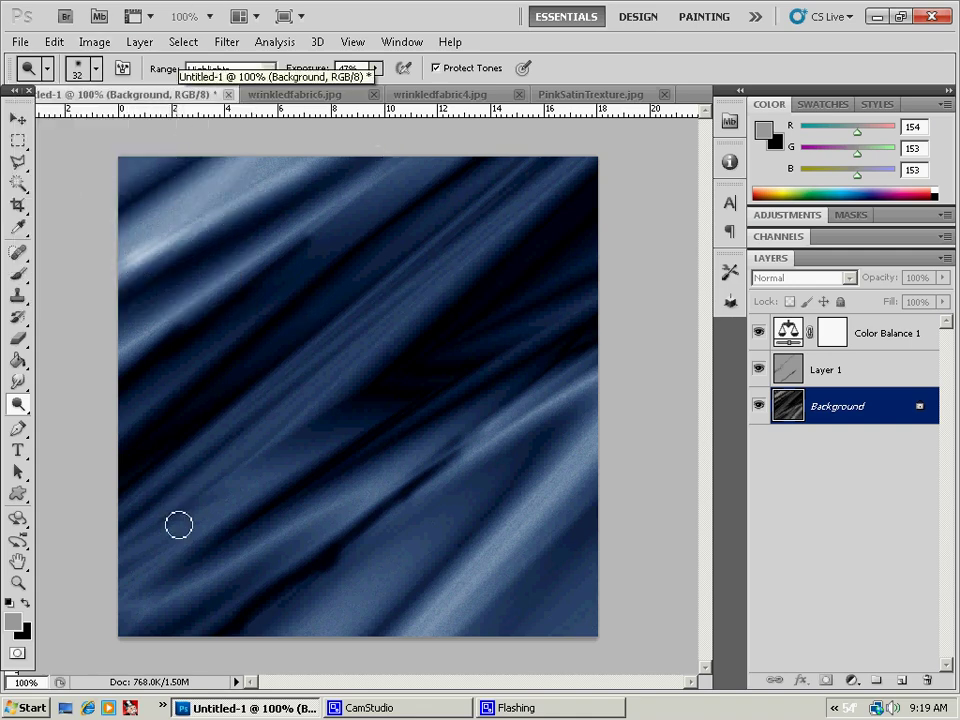
{"action": "left_click_drag", "start_coordinate": [512, 559], "coordinate": [566, 469]}
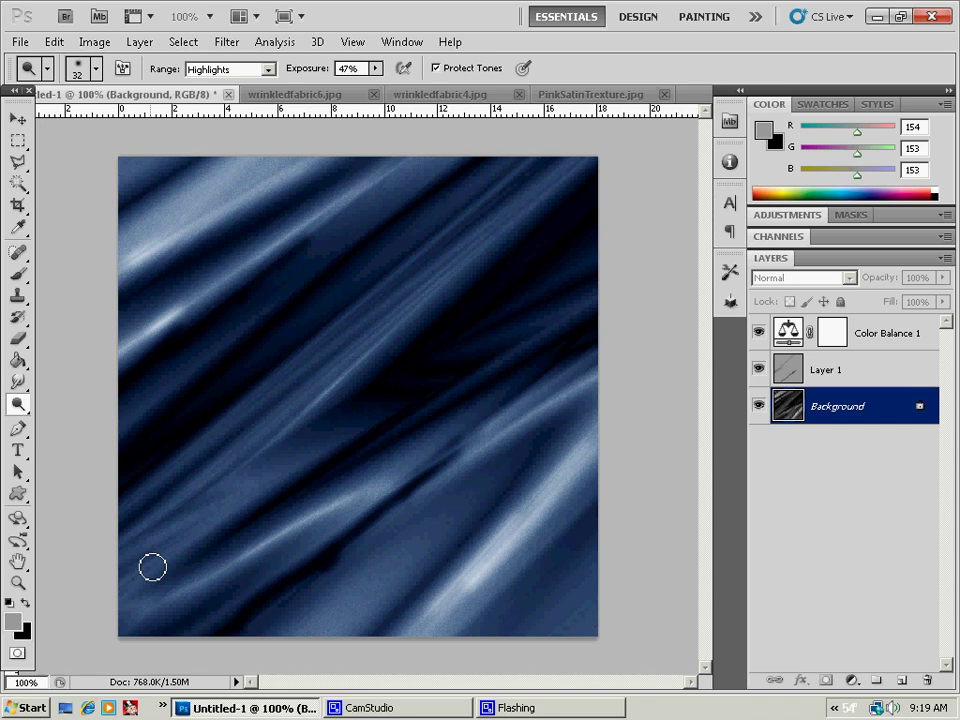
{"action": "left_click", "coordinate": [290, 95]}
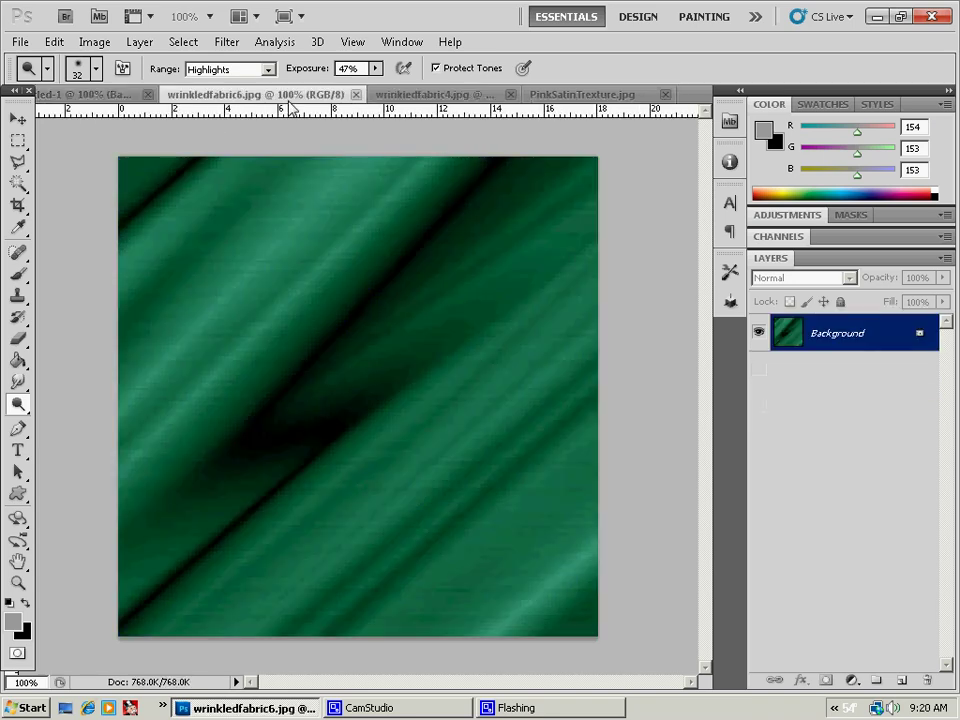
Browse the purple wrinkledfabric4.jpg and pink PinkSatinTrexture.jpg examples, ending on wrinkledfabric4.jpg.
{"action": "left_click", "coordinate": [425, 95]}
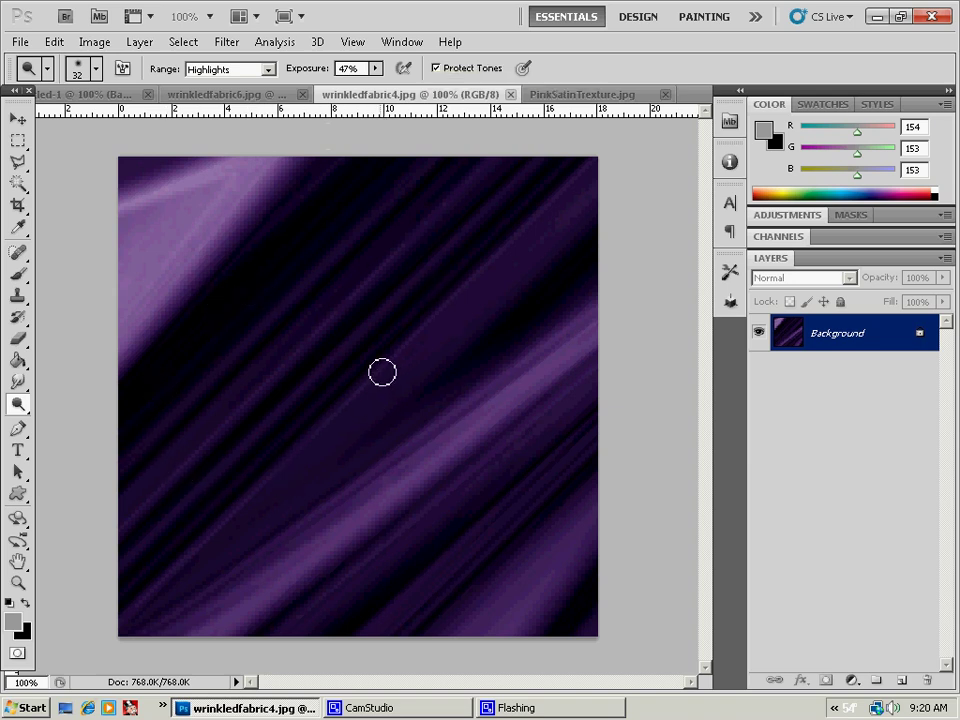
{"action": "left_click", "coordinate": [587, 96]}
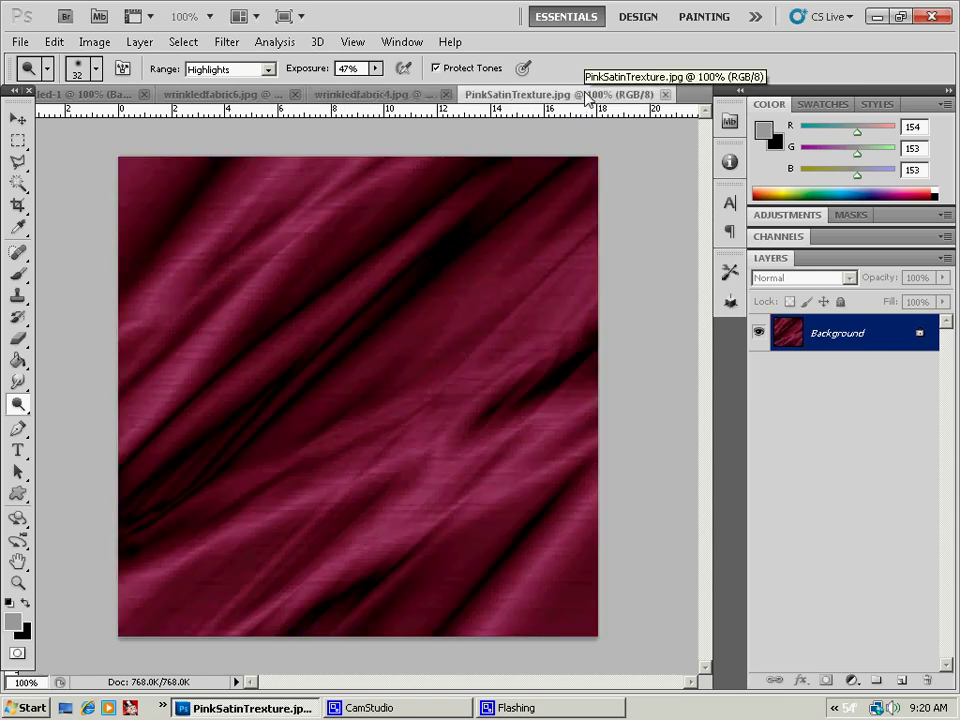
{"action": "left_click", "coordinate": [368, 95]}
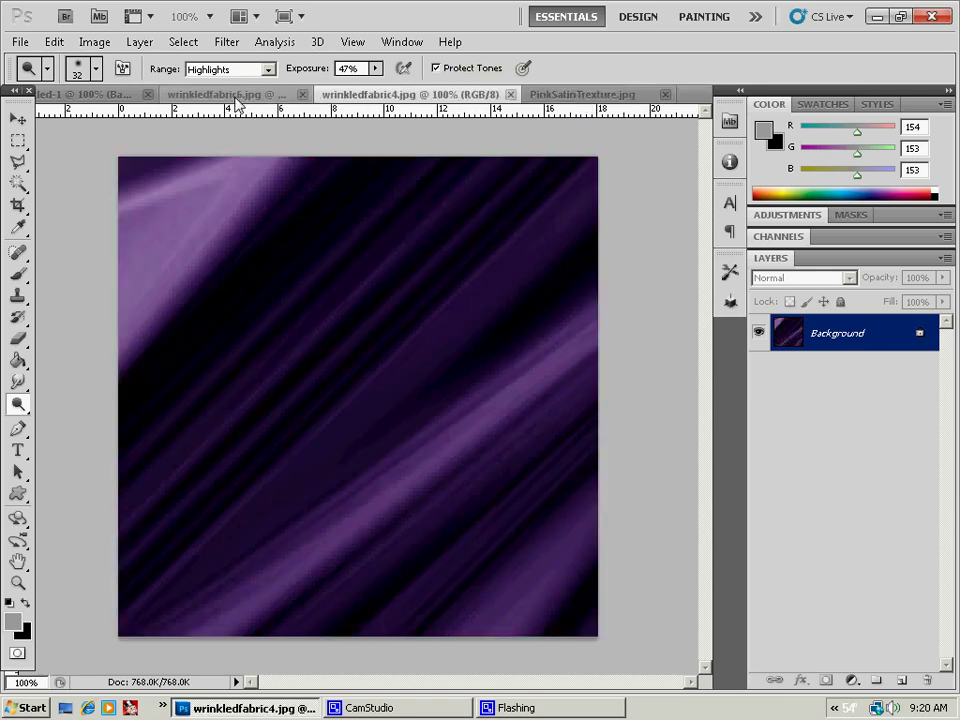